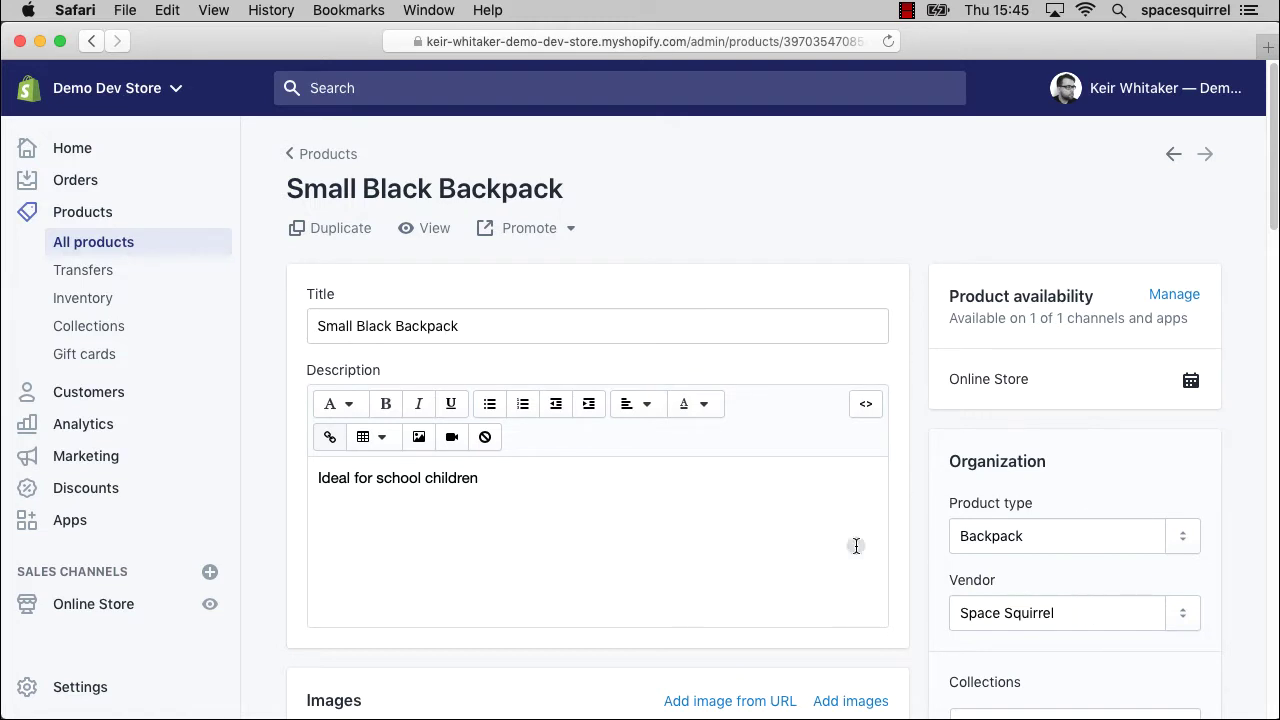
Examine the file name of the backpack photo on the desktop and return to the product's Images section in Safari
{"action": "scroll", "coordinate": [776, 512], "scroll_direction": "down", "scroll_amount": 5}
{"action": "scroll", "coordinate": [776, 512], "scroll_direction": "down", "scroll_amount": 5}
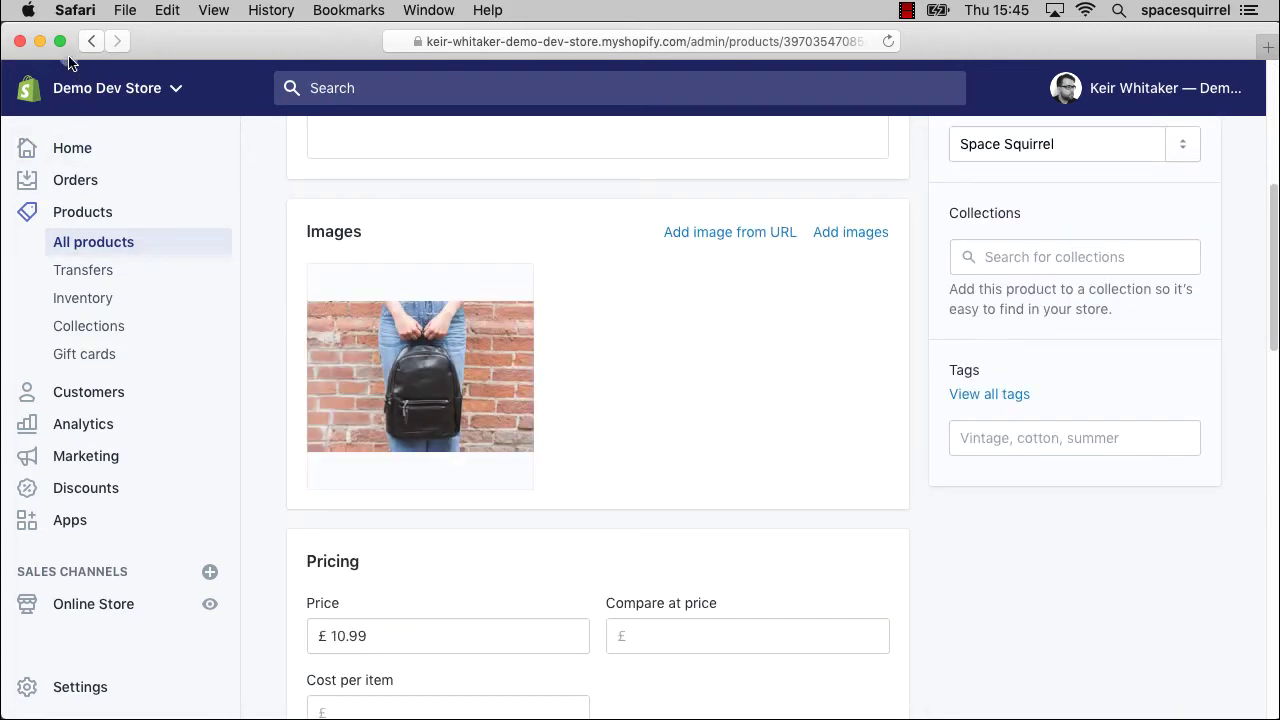
{"action": "left_click", "coordinate": [40, 41]}
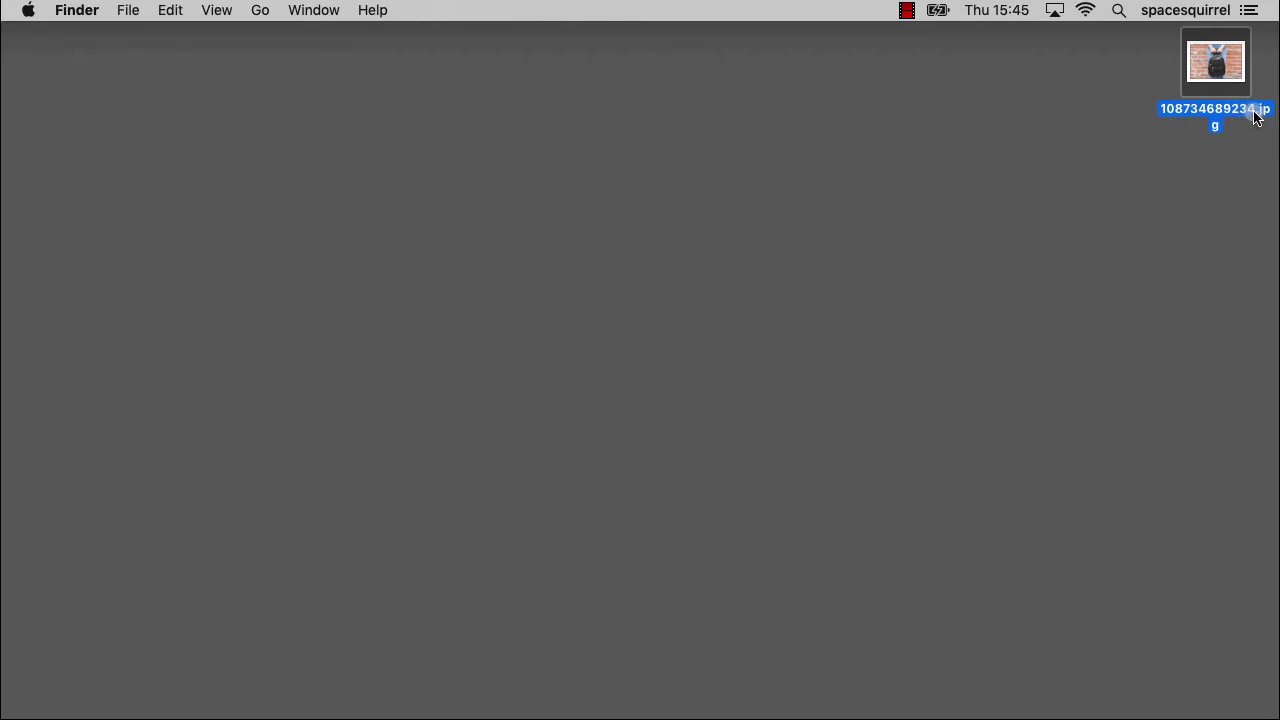
{"action": "left_click", "coordinate": [1215, 97]}
{"action": "mouse_move", "coordinate": [598, 716]}
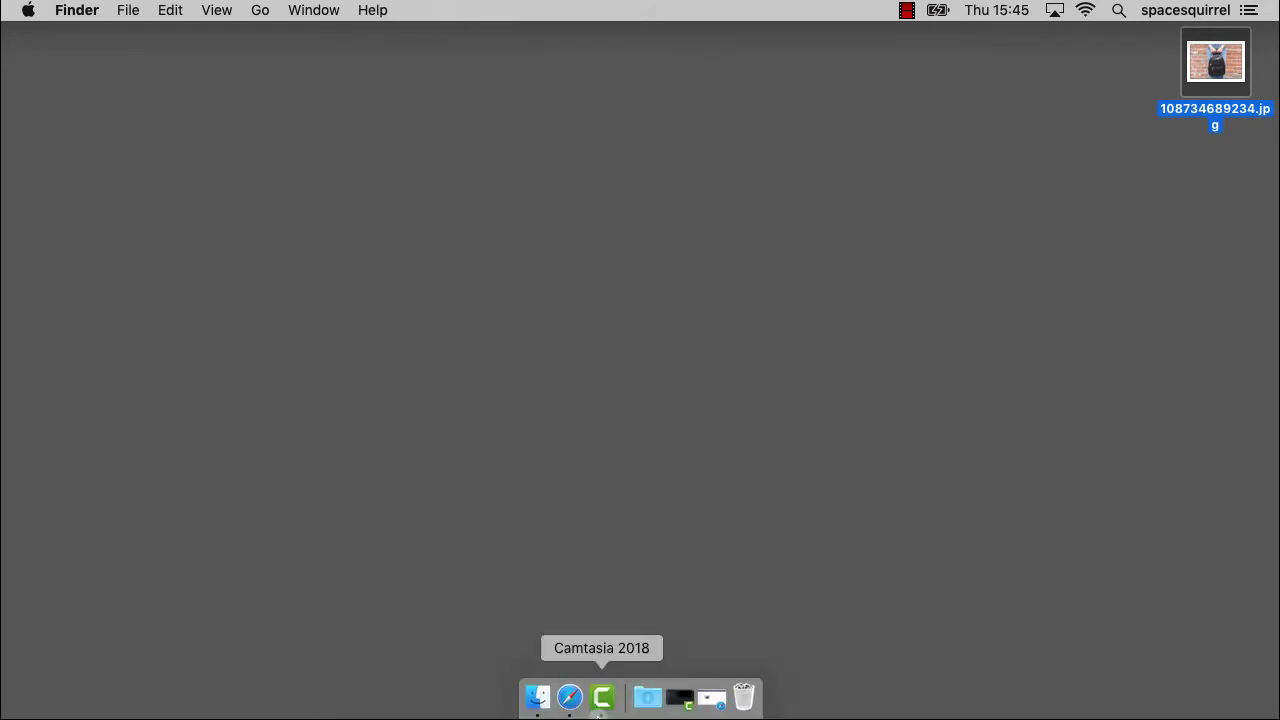
{"action": "left_click", "coordinate": [569, 700]}
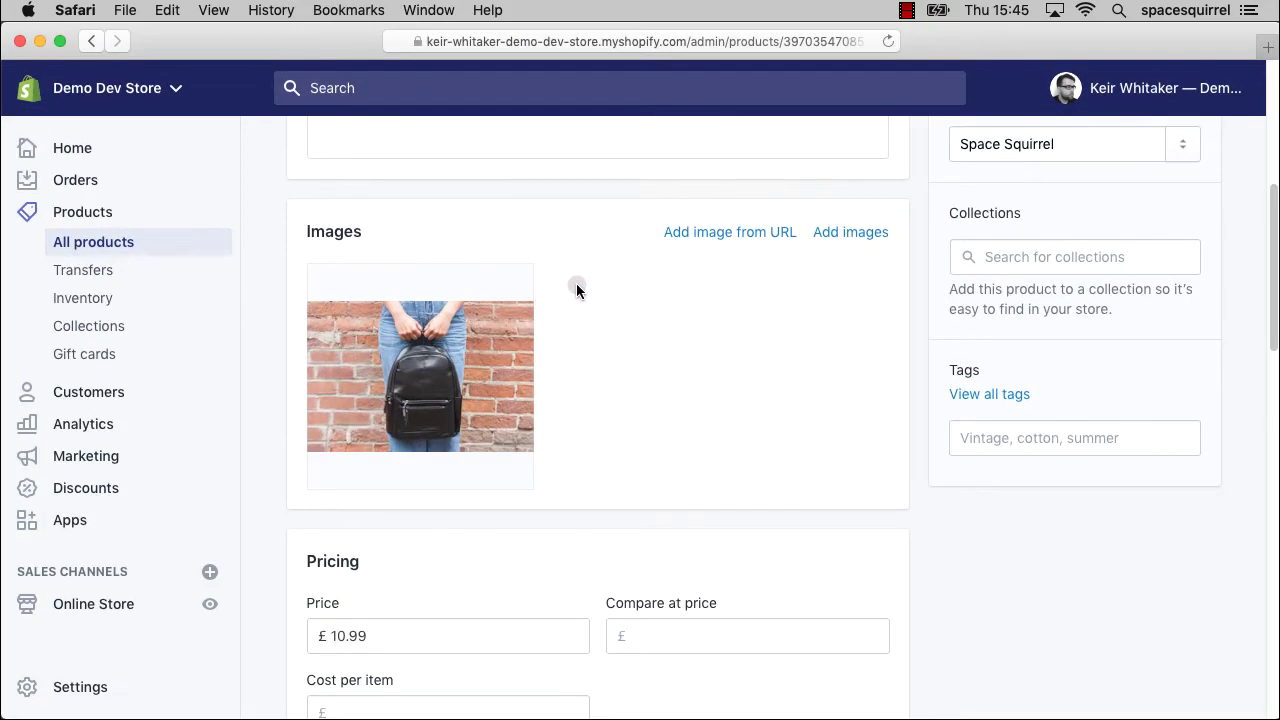
Set the product image's alt text to "Small Black Backpack" and save it
{"action": "mouse_move", "coordinate": [420, 400]}
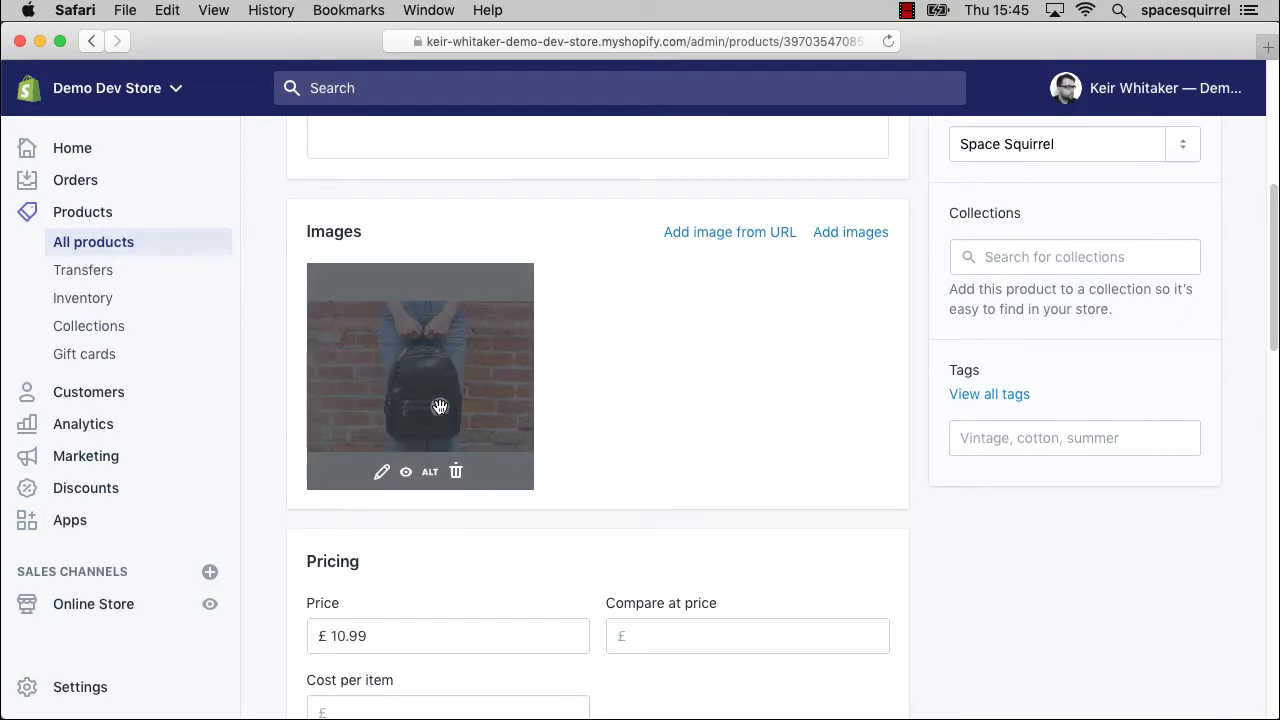
{"action": "left_click", "coordinate": [430, 472]}
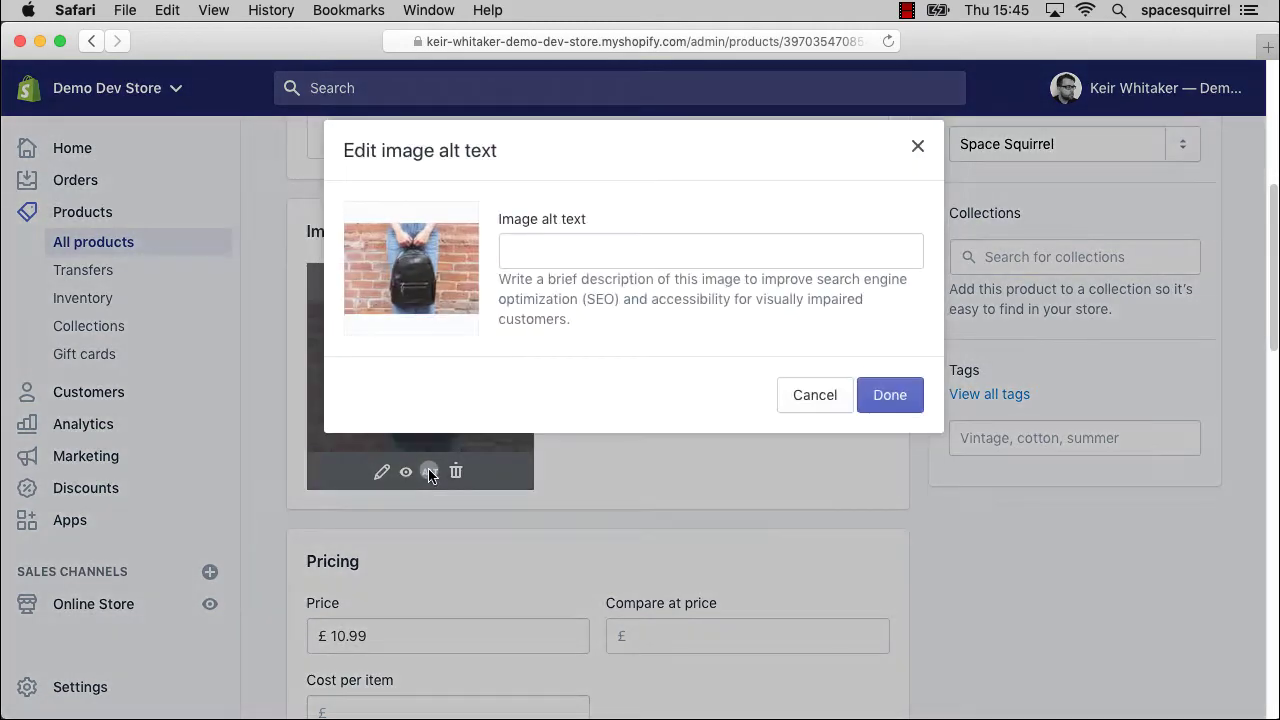
{"action": "left_click", "coordinate": [596, 249]}
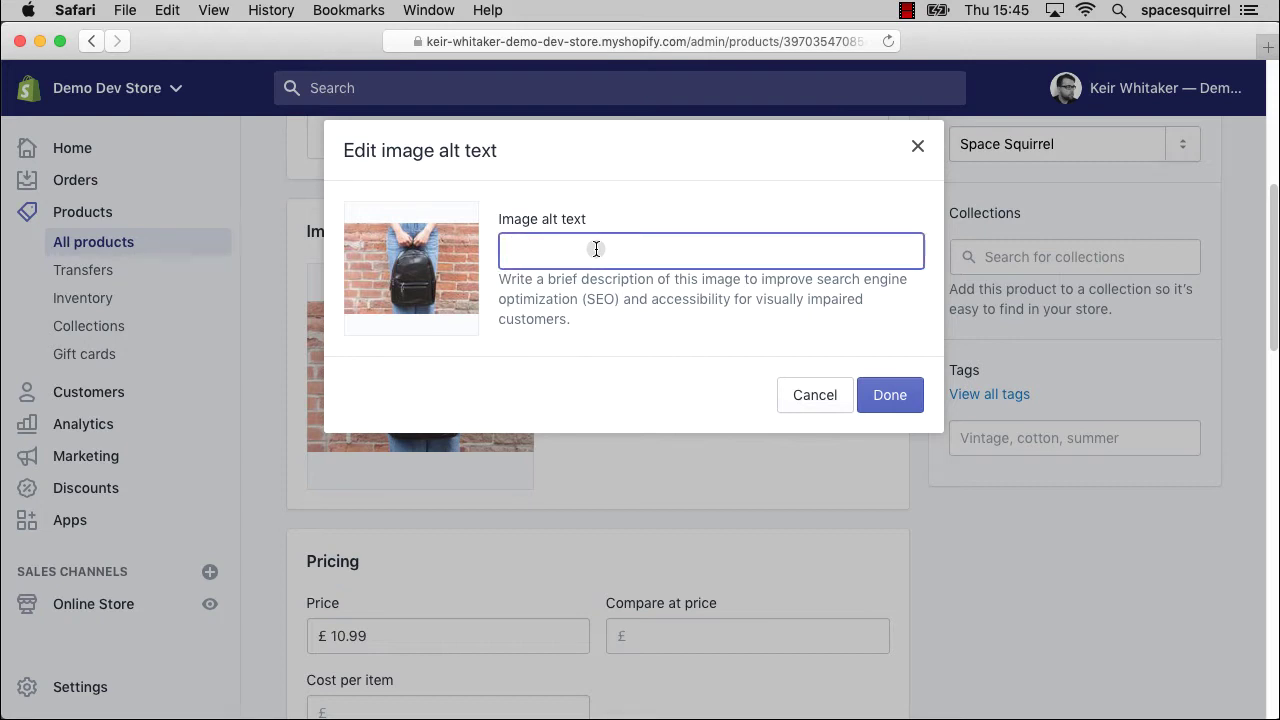
{"action": "type", "text": "Small Black "}
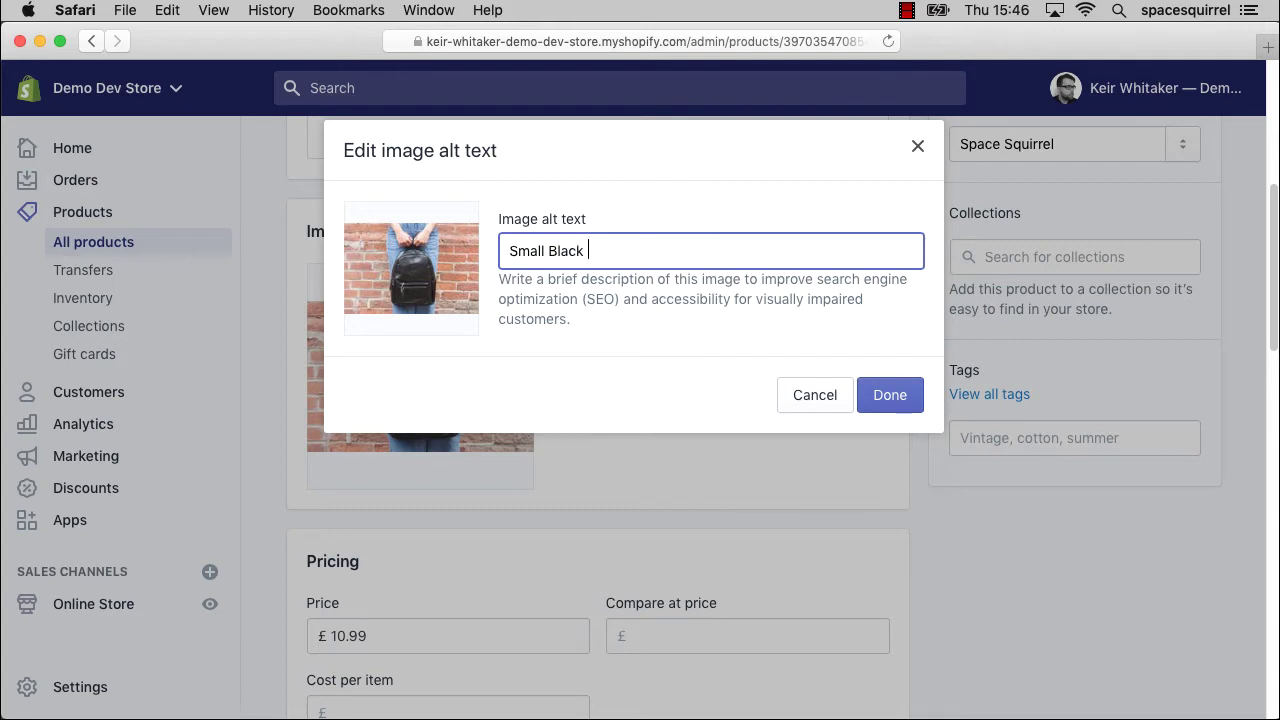
{"action": "type", "text": "Backpack"}
{"action": "left_click", "coordinate": [891, 394]}
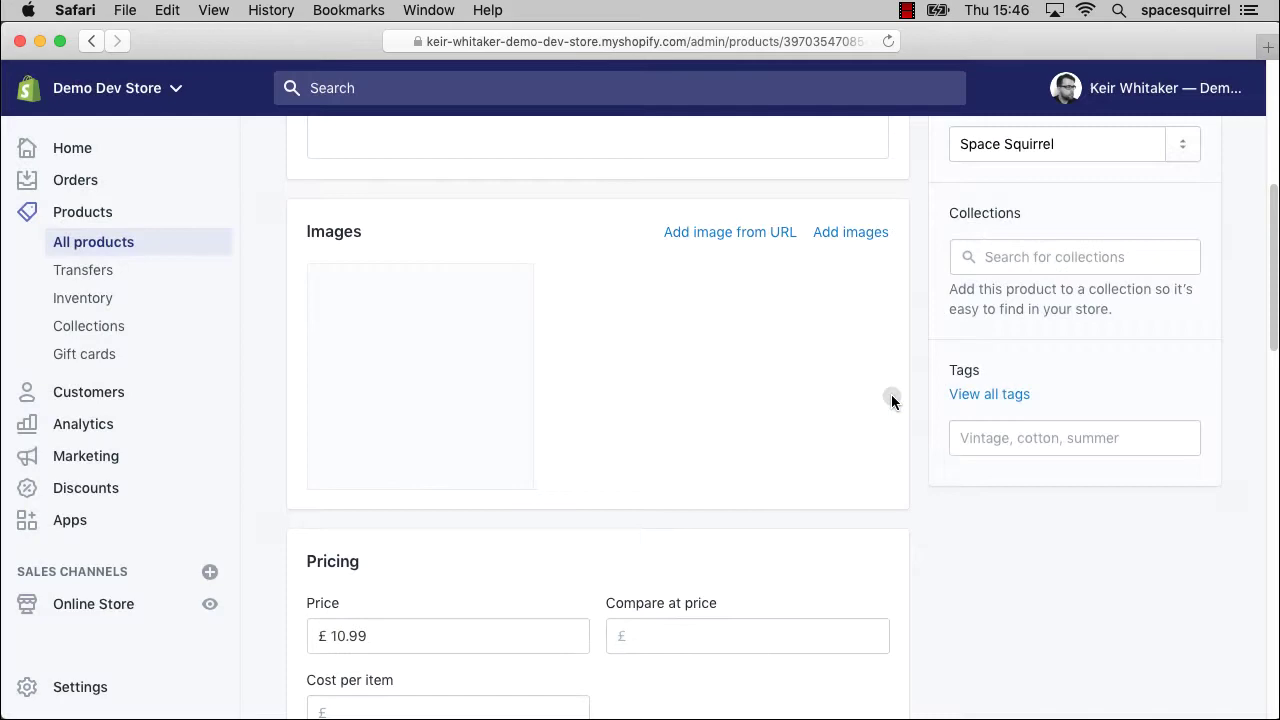
Open the product's website SEO for editing and examine its page title, meta description, and URL and handle
{"action": "scroll", "coordinate": [760, 415], "scroll_direction": "down", "scroll_amount": 5}
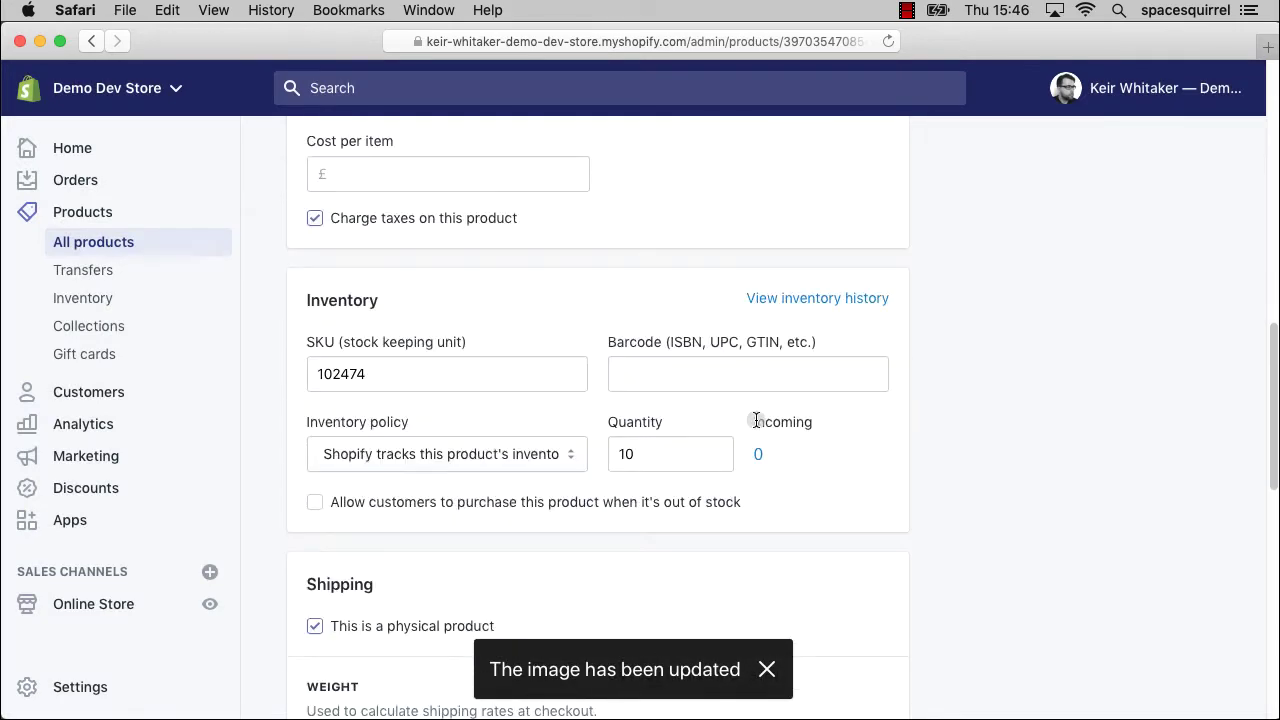
{"action": "scroll", "coordinate": [757, 425], "scroll_direction": "down", "scroll_amount": 2}
{"action": "scroll", "coordinate": [757, 425], "scroll_direction": "down", "scroll_amount": 5}
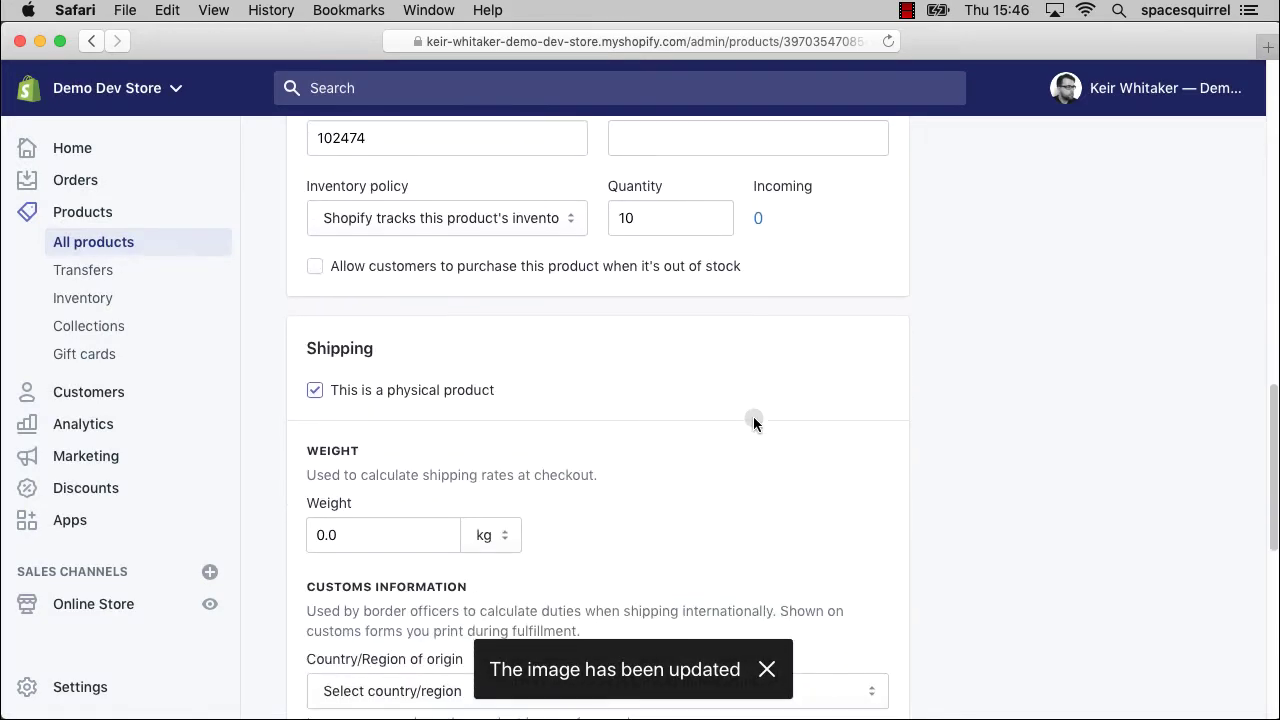
{"action": "scroll", "coordinate": [748, 420], "scroll_direction": "down", "scroll_amount": 5}
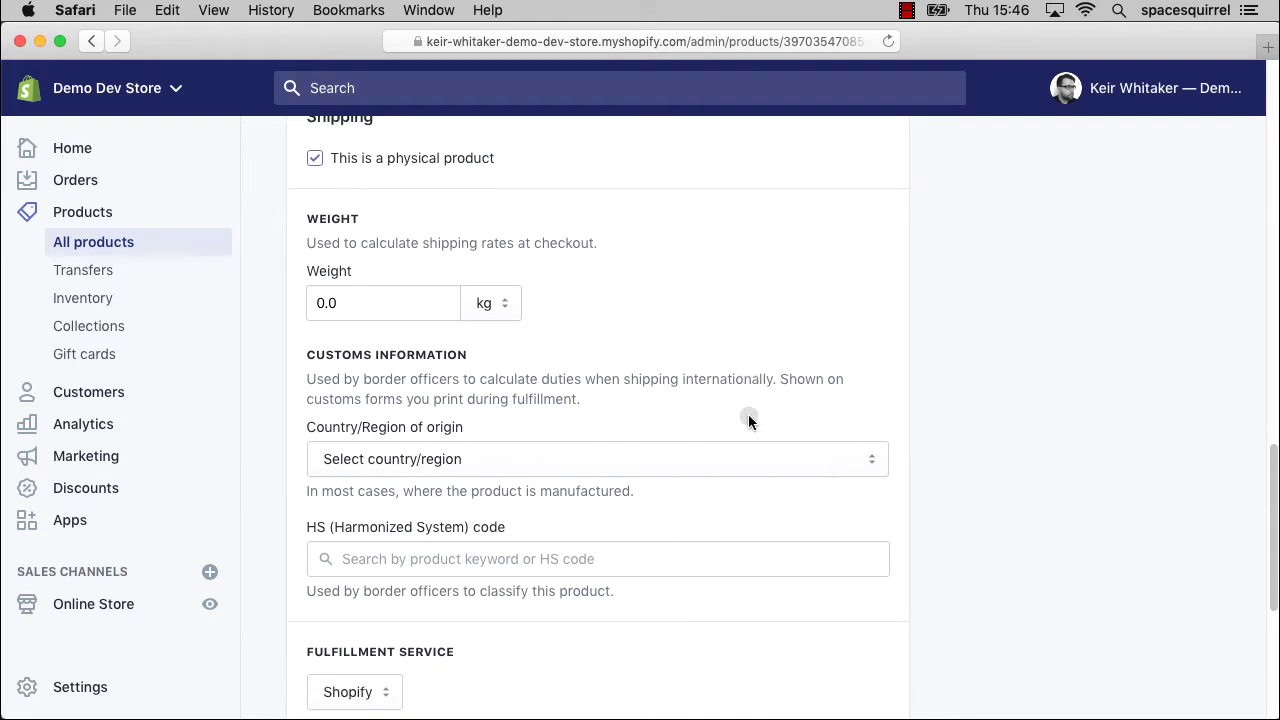
{"action": "scroll", "coordinate": [745, 420], "scroll_direction": "down", "scroll_amount": 6}
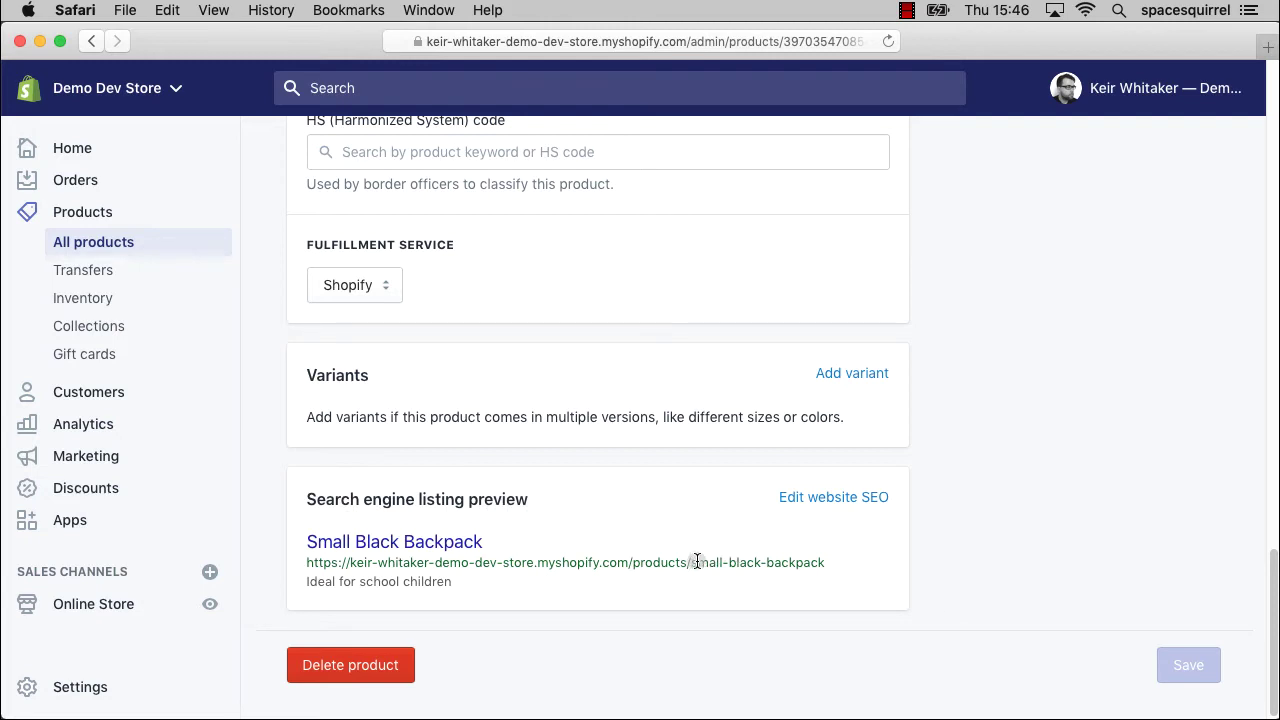
{"action": "left_click", "coordinate": [828, 562]}
{"action": "left_click", "coordinate": [805, 497]}
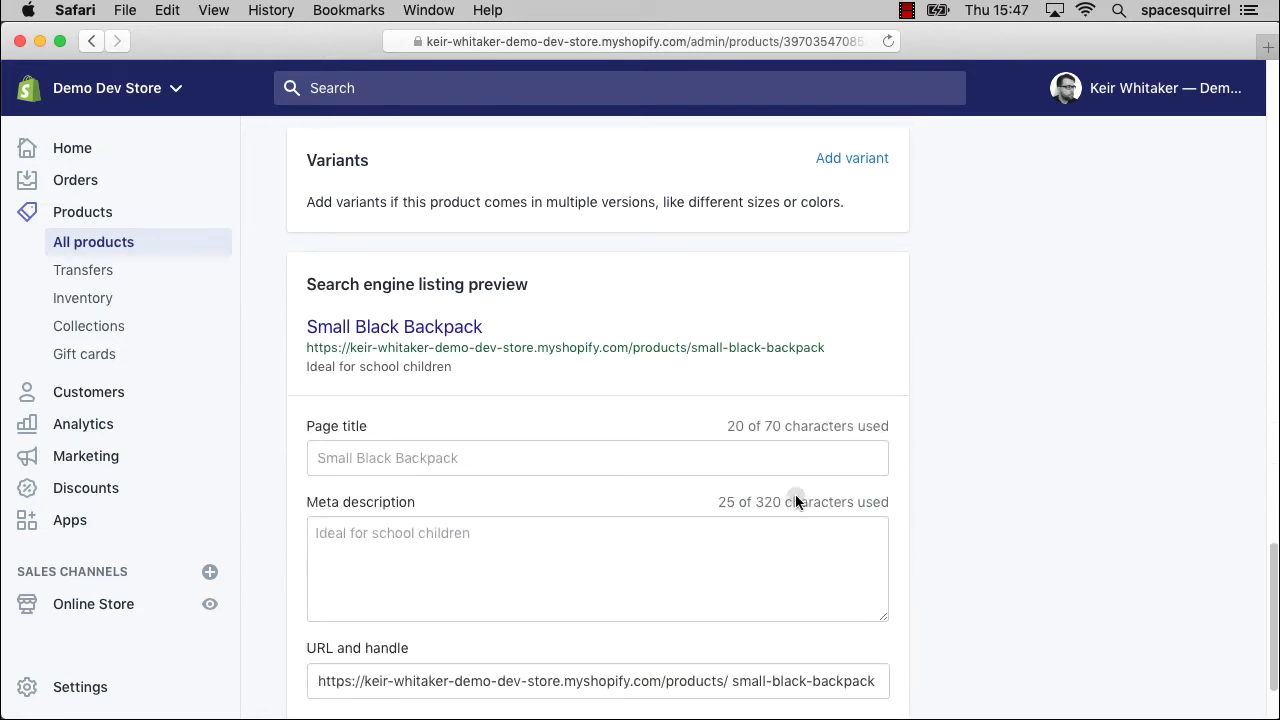
{"action": "scroll", "coordinate": [721, 498], "scroll_direction": "down", "scroll_amount": 1}
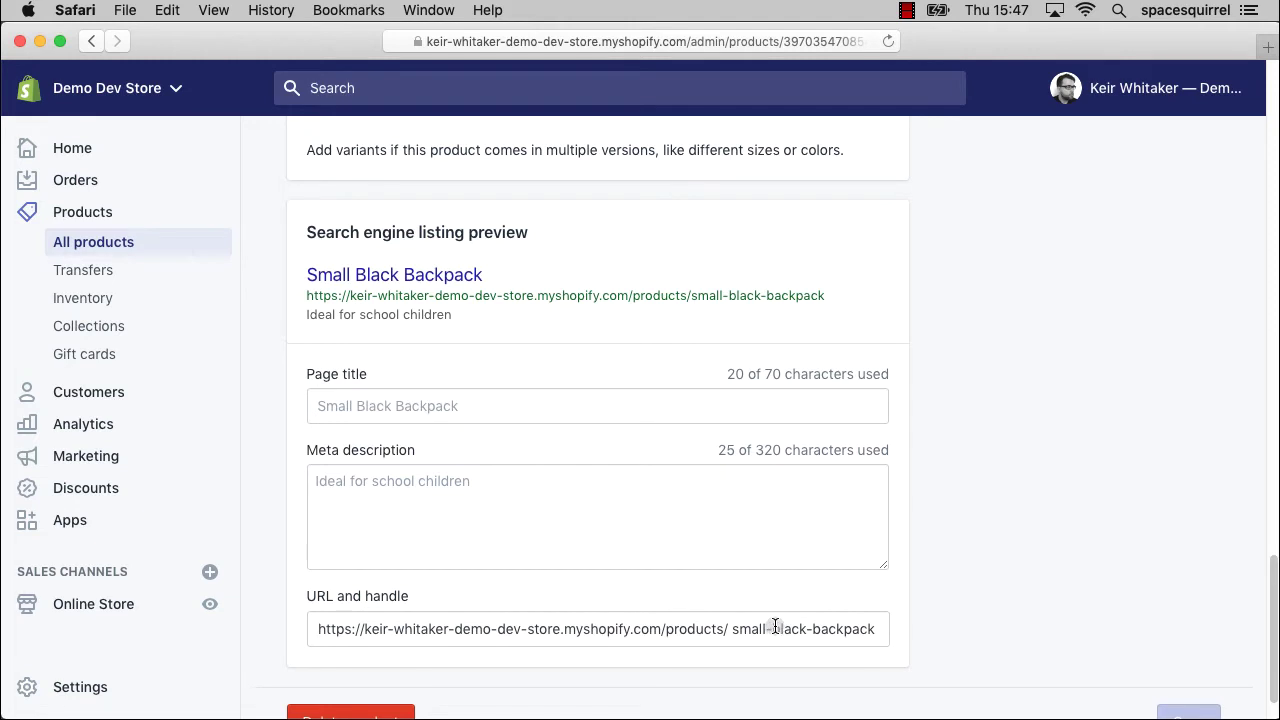
{"action": "scroll", "coordinate": [772, 628], "scroll_direction": "up", "scroll_amount": 1}
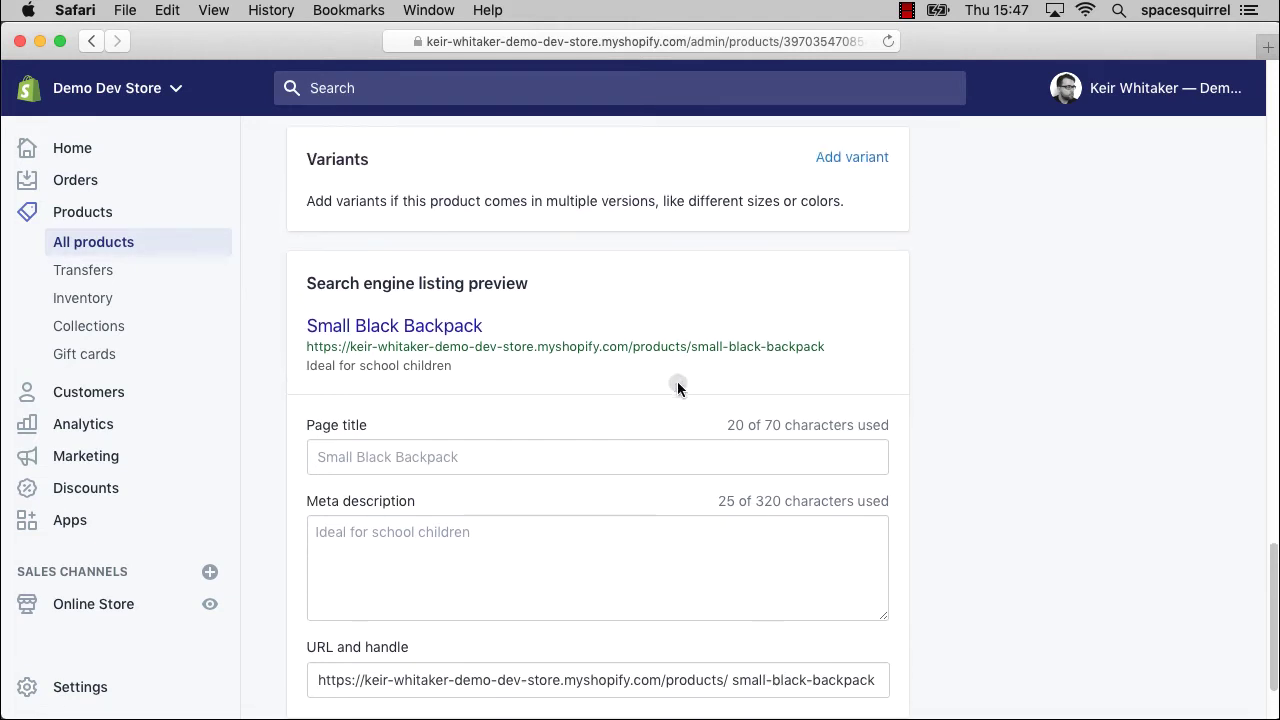
View the Small Black Backpack page in the online store and examine the product handle at the end of its URL
{"action": "scroll", "coordinate": [655, 378], "scroll_direction": "up", "scroll_amount": 10}
{"action": "scroll", "coordinate": [656, 387], "scroll_direction": "up", "scroll_amount": 15}
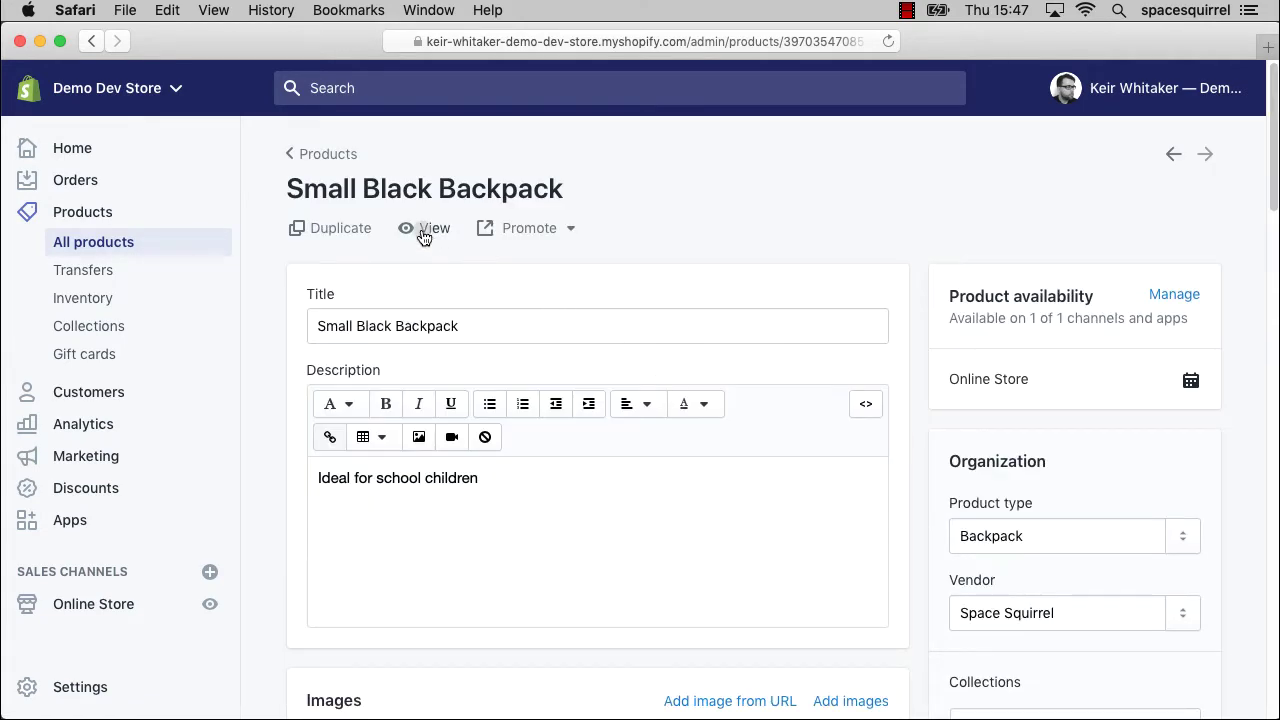
{"action": "left_click", "coordinate": [424, 233]}
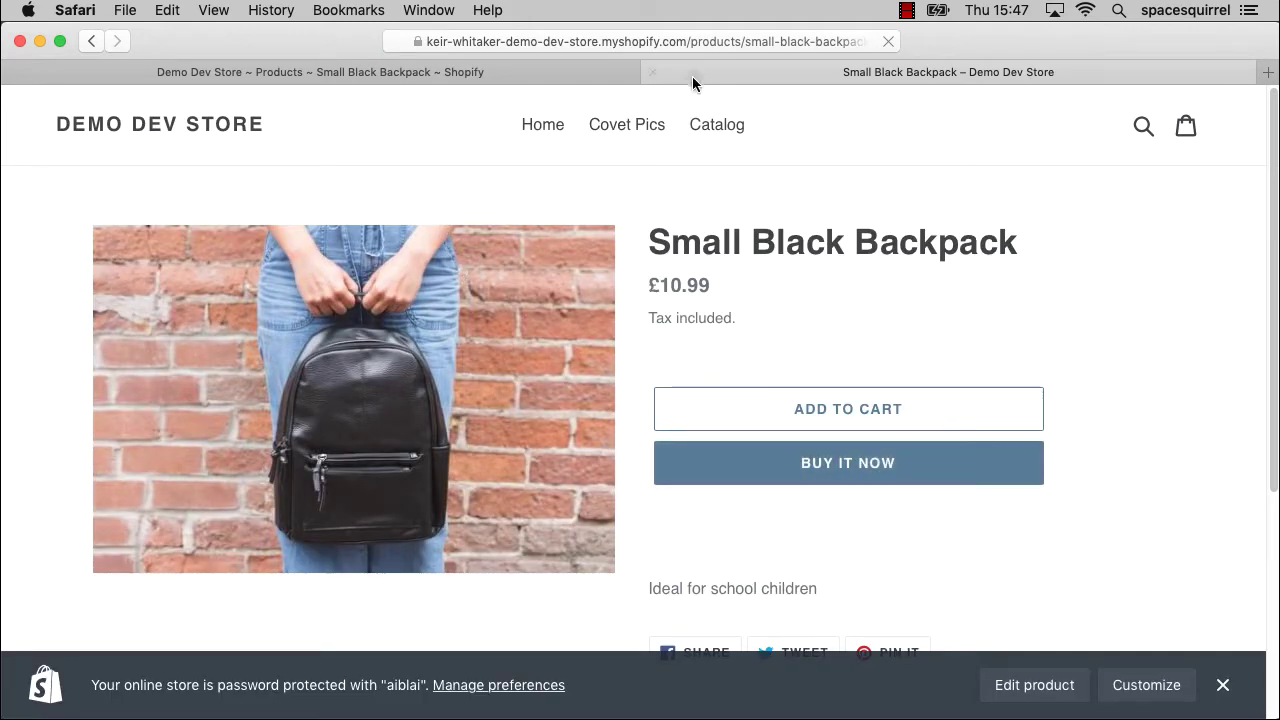
{"action": "left_click", "coordinate": [753, 41]}
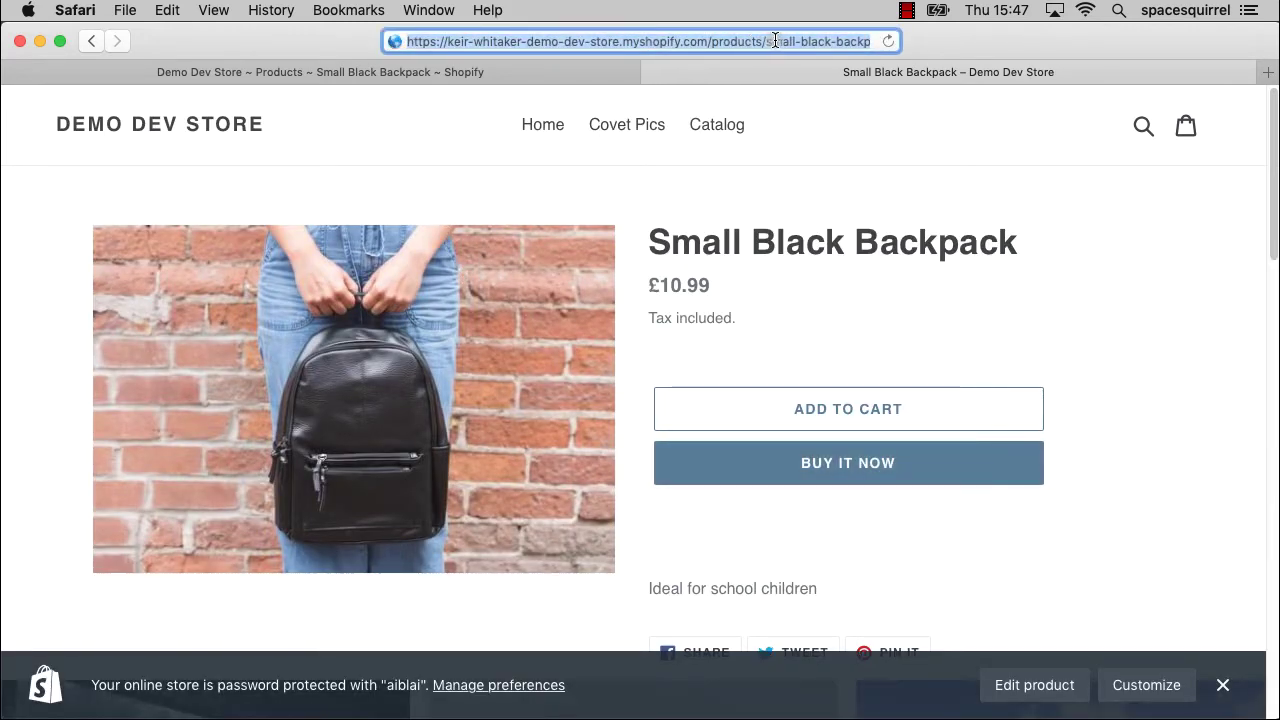
{"action": "left_click_drag", "start_coordinate": [766, 41], "coordinate": [838, 42]}
{"action": "left_click", "coordinate": [838, 42]}
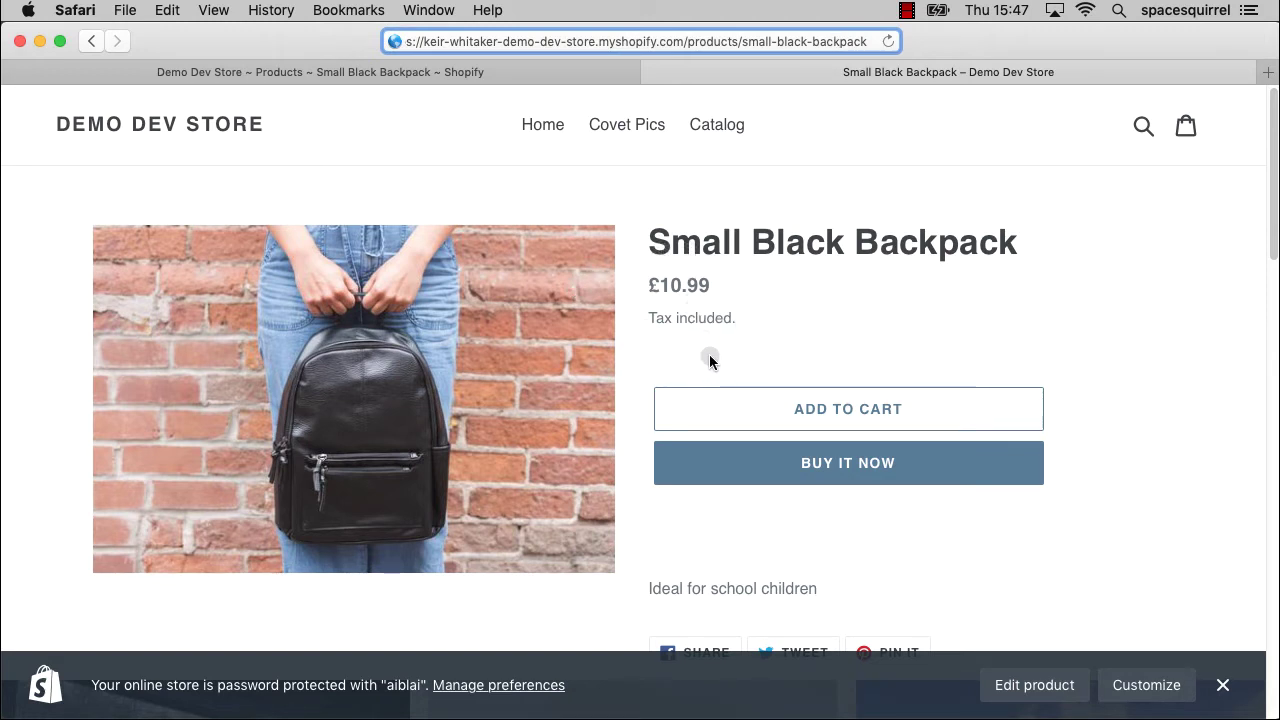
{"action": "scroll", "coordinate": [710, 361], "scroll_direction": "down", "scroll_amount": 1}
{"action": "scroll", "coordinate": [710, 361], "scroll_direction": "up", "scroll_amount": 1}
Open the image rename settings of the Crush.pics app from the store admin and choose to rename both File name and ALT tag
{"action": "left_click", "coordinate": [437, 75]}
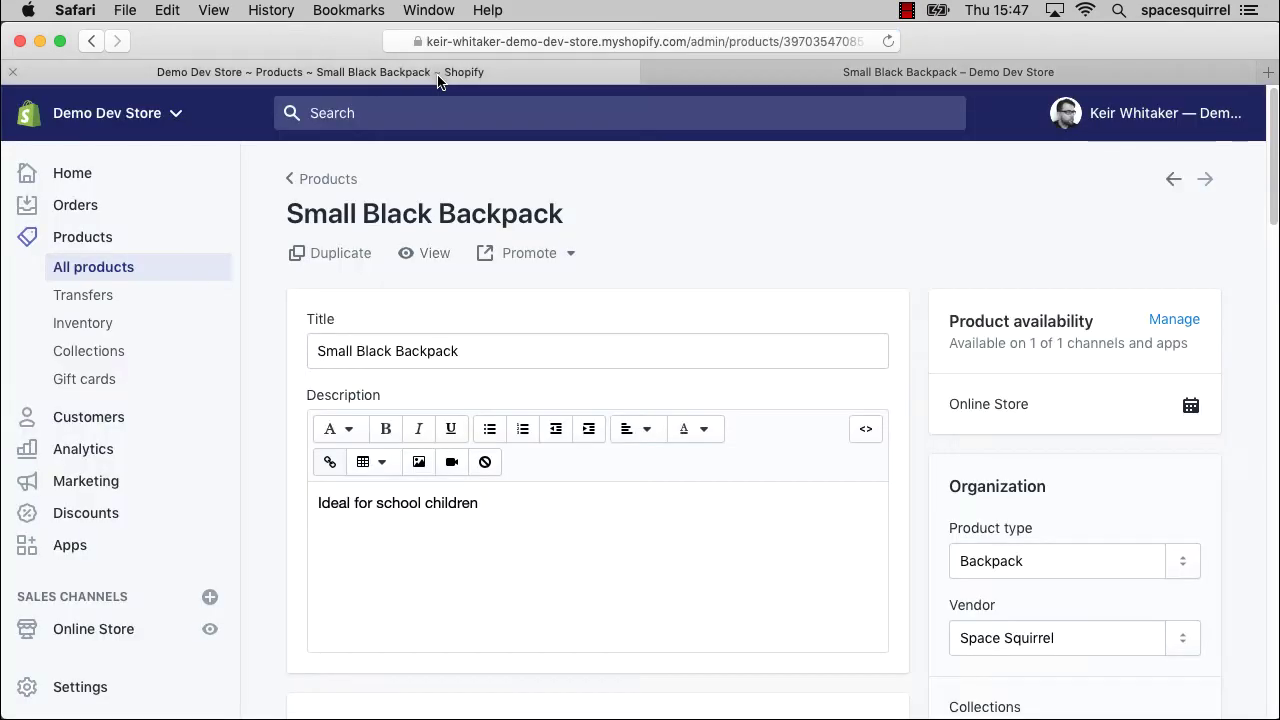
{"action": "left_click", "coordinate": [75, 545]}
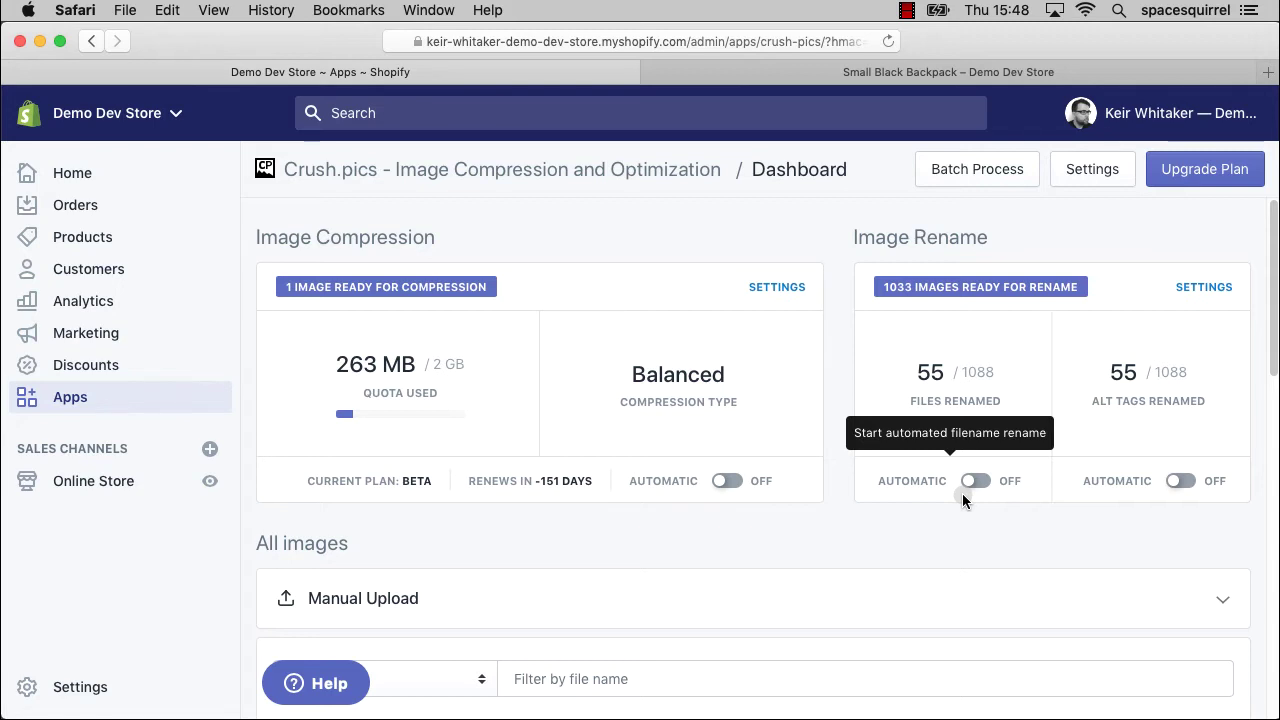
{"action": "left_click", "coordinate": [1205, 290]}
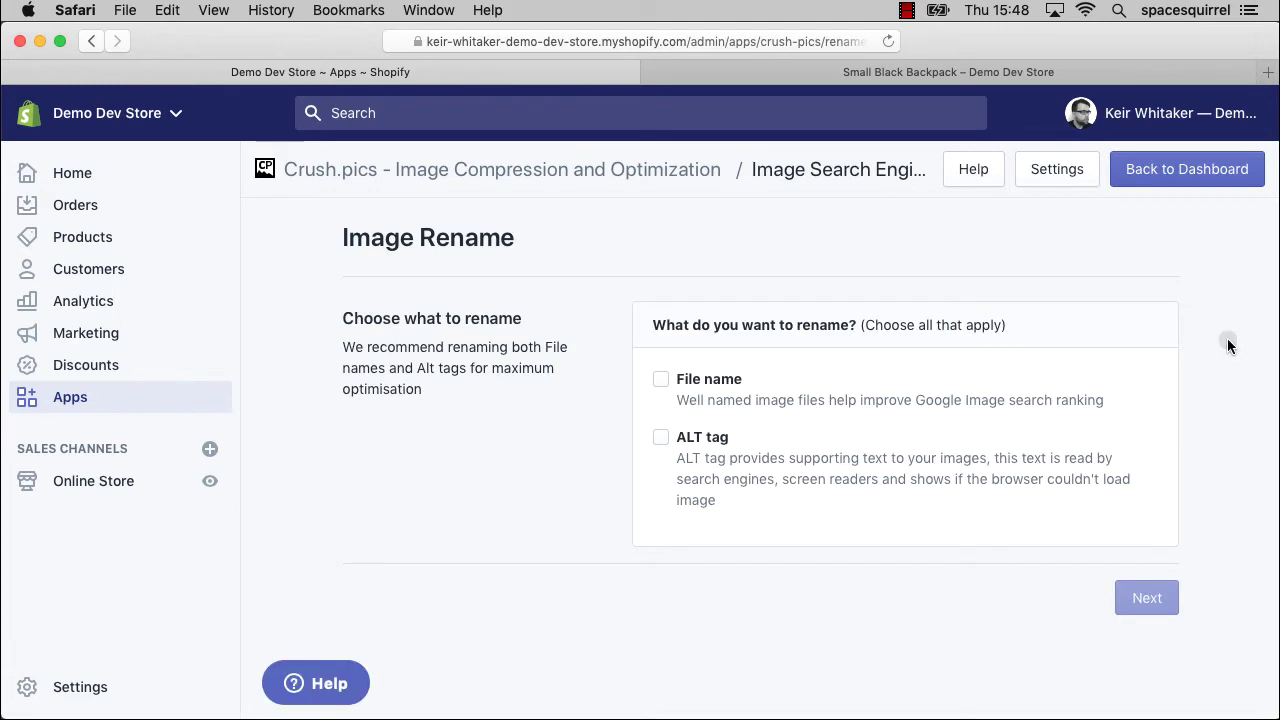
{"action": "left_click", "coordinate": [697, 386]}
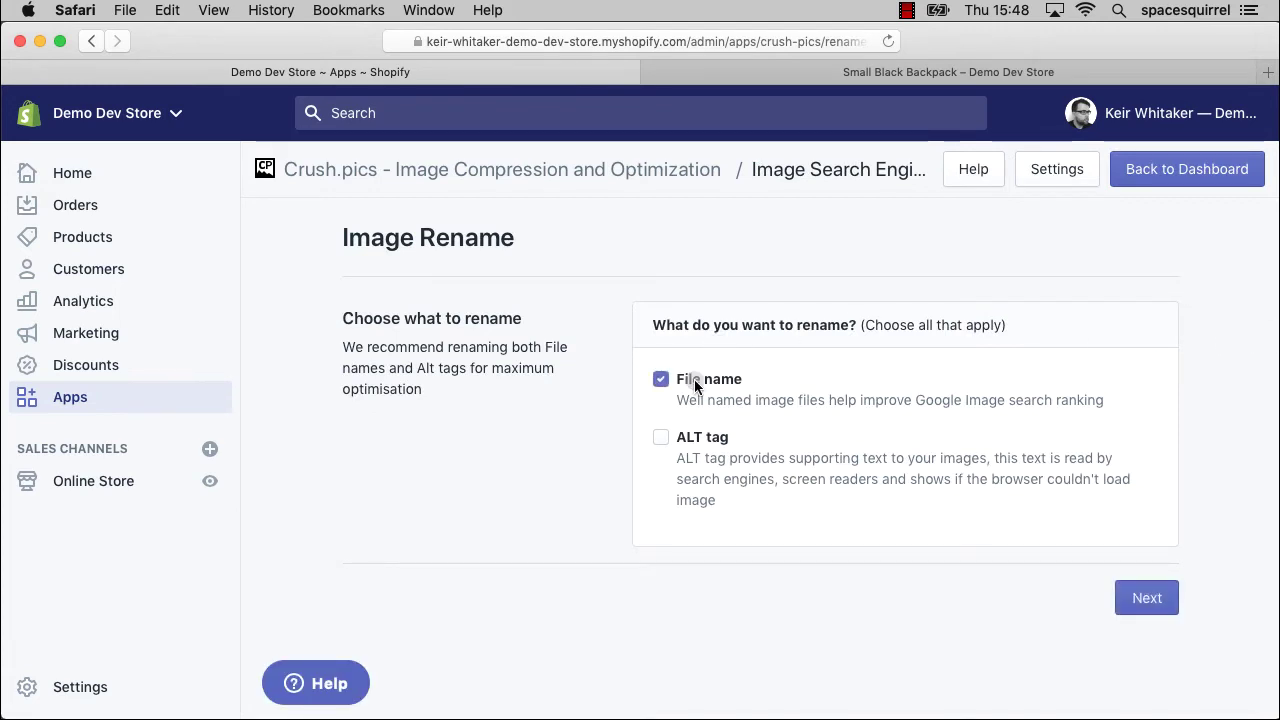
{"action": "left_click", "coordinate": [693, 437]}
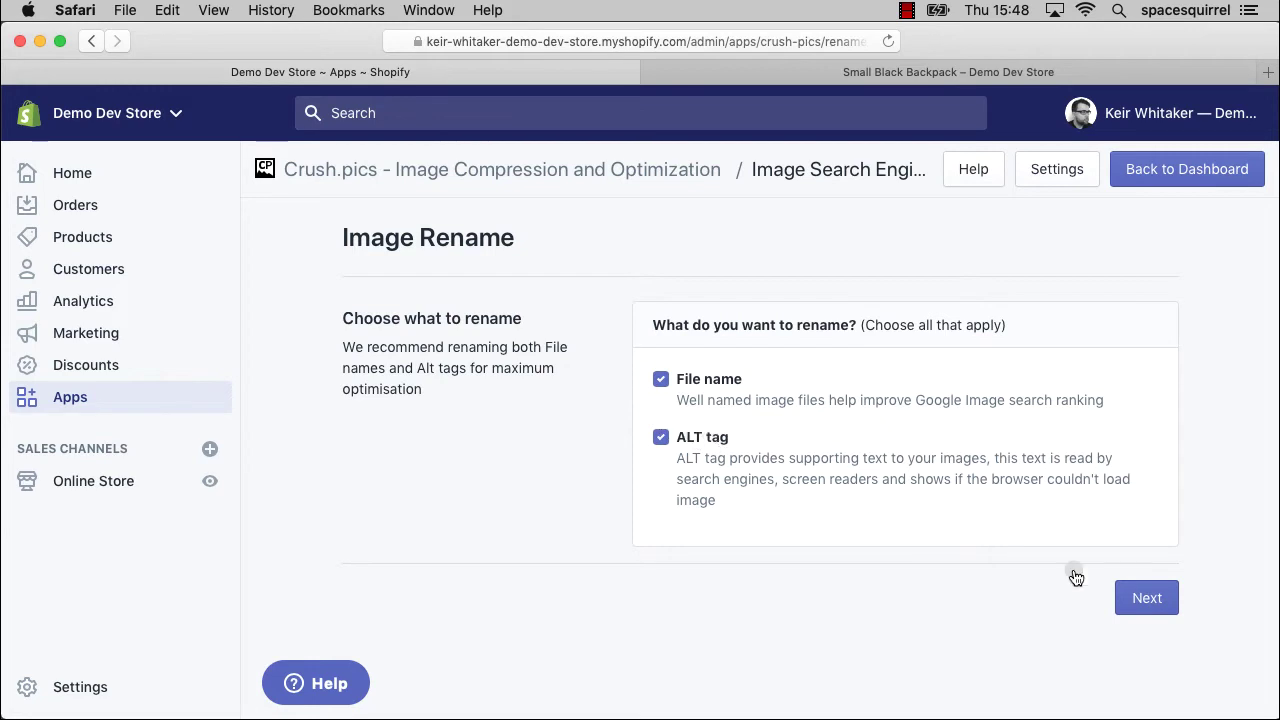
{"action": "left_click", "coordinate": [1150, 603]}
Remove the Product Vendor, Product Type, Variant Title and Product Title tags from the file name template and check the preview
{"action": "scroll", "coordinate": [1001, 472], "scroll_direction": "down", "scroll_amount": 2}
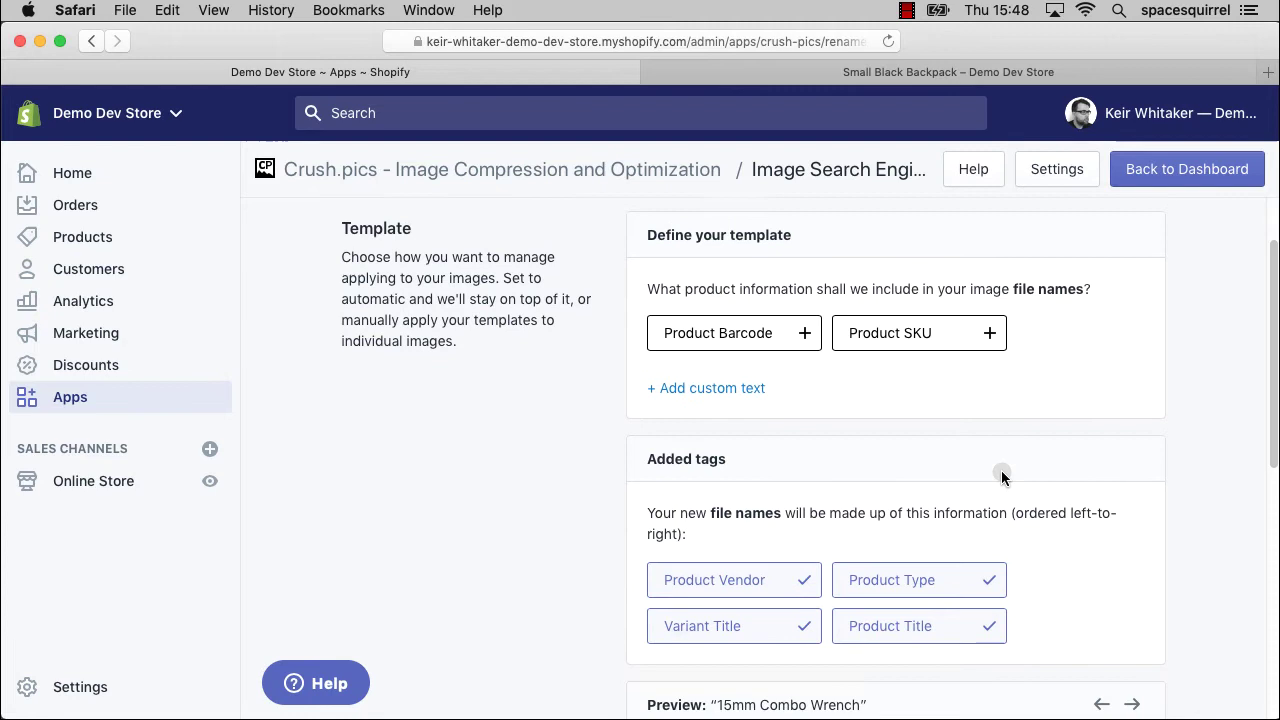
{"action": "scroll", "coordinate": [1001, 472], "scroll_direction": "down", "scroll_amount": 1}
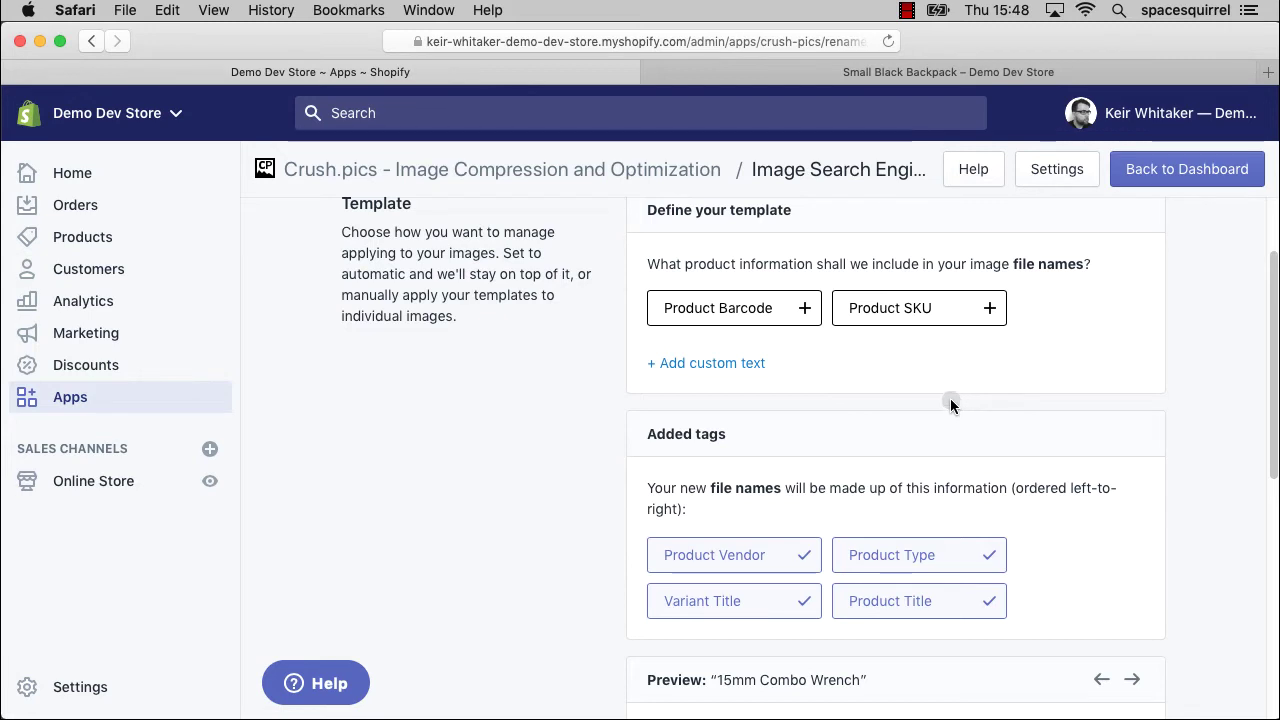
{"action": "scroll", "coordinate": [950, 400], "scroll_direction": "up", "scroll_amount": 2}
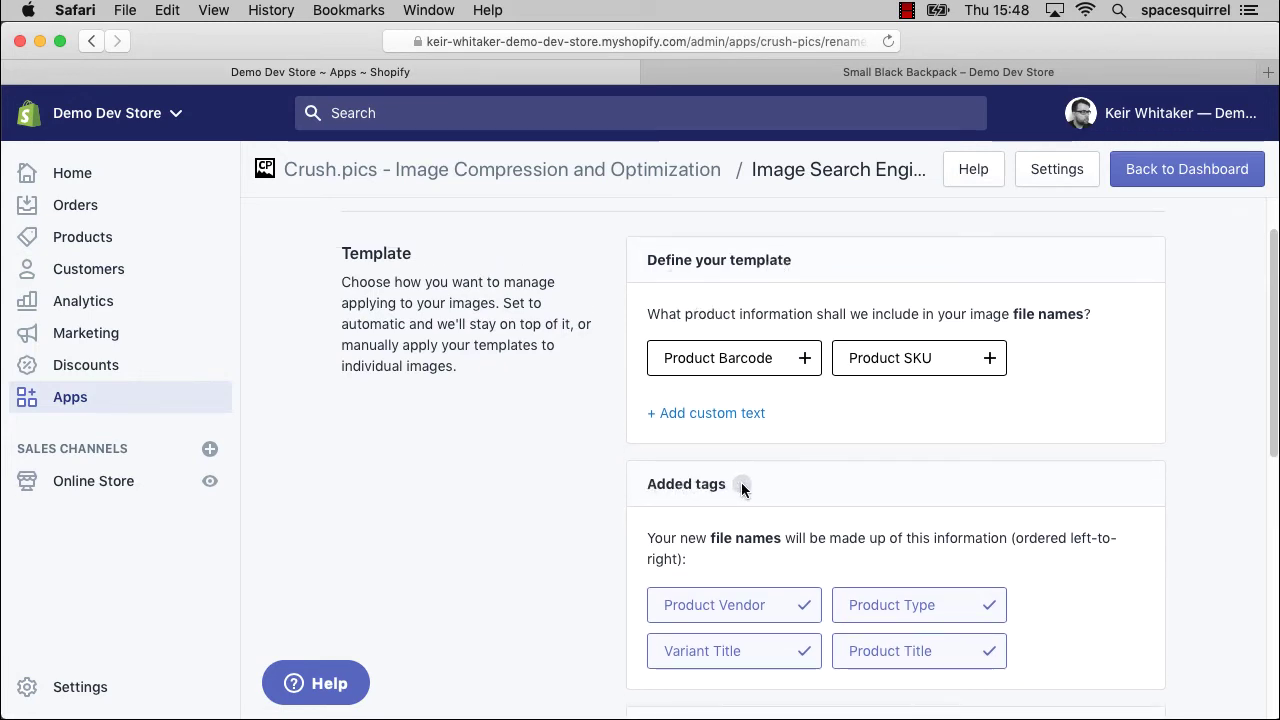
{"action": "scroll", "coordinate": [737, 485], "scroll_direction": "down", "scroll_amount": 3}
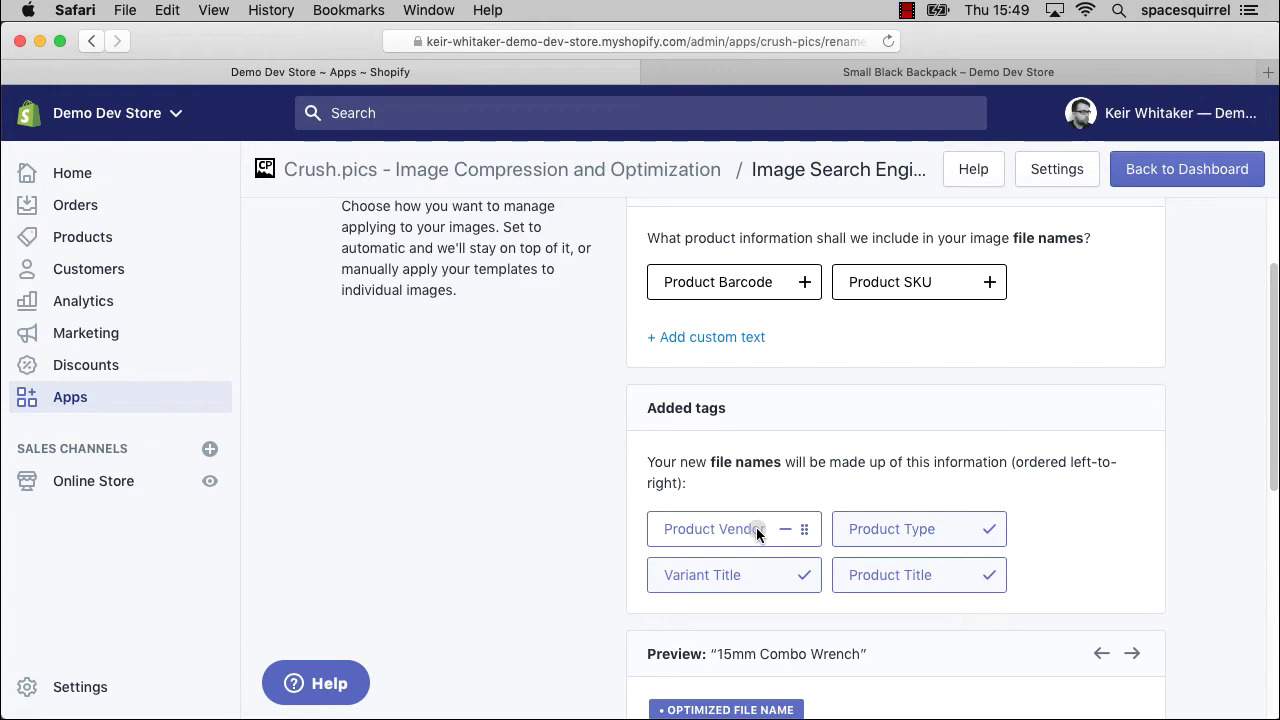
{"action": "left_click", "coordinate": [785, 529]}
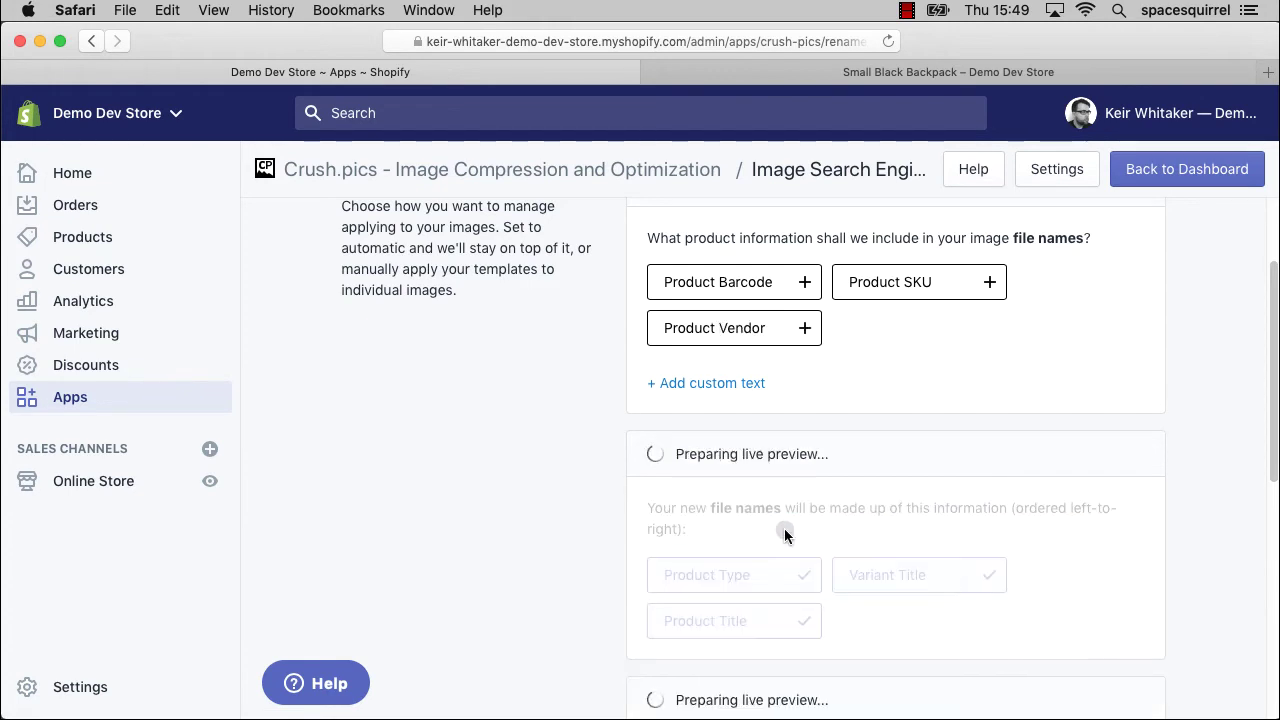
{"action": "left_click", "coordinate": [786, 574]}
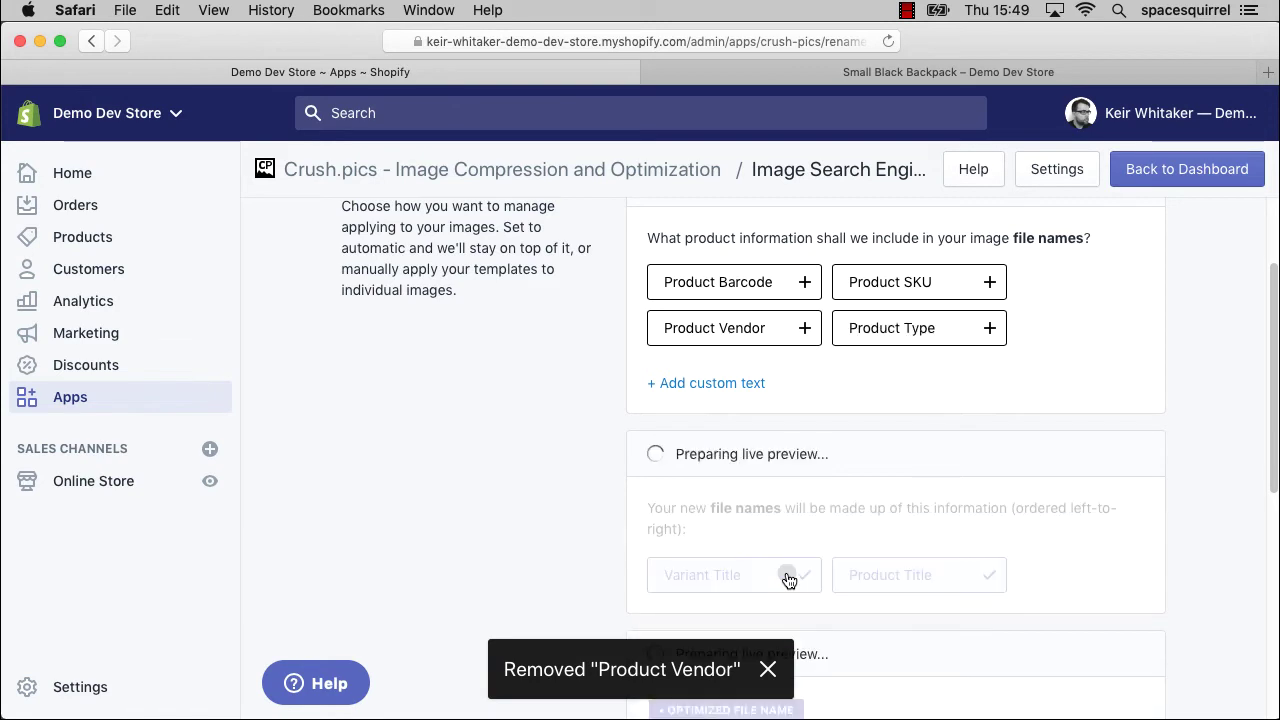
{"action": "left_click", "coordinate": [788, 576]}
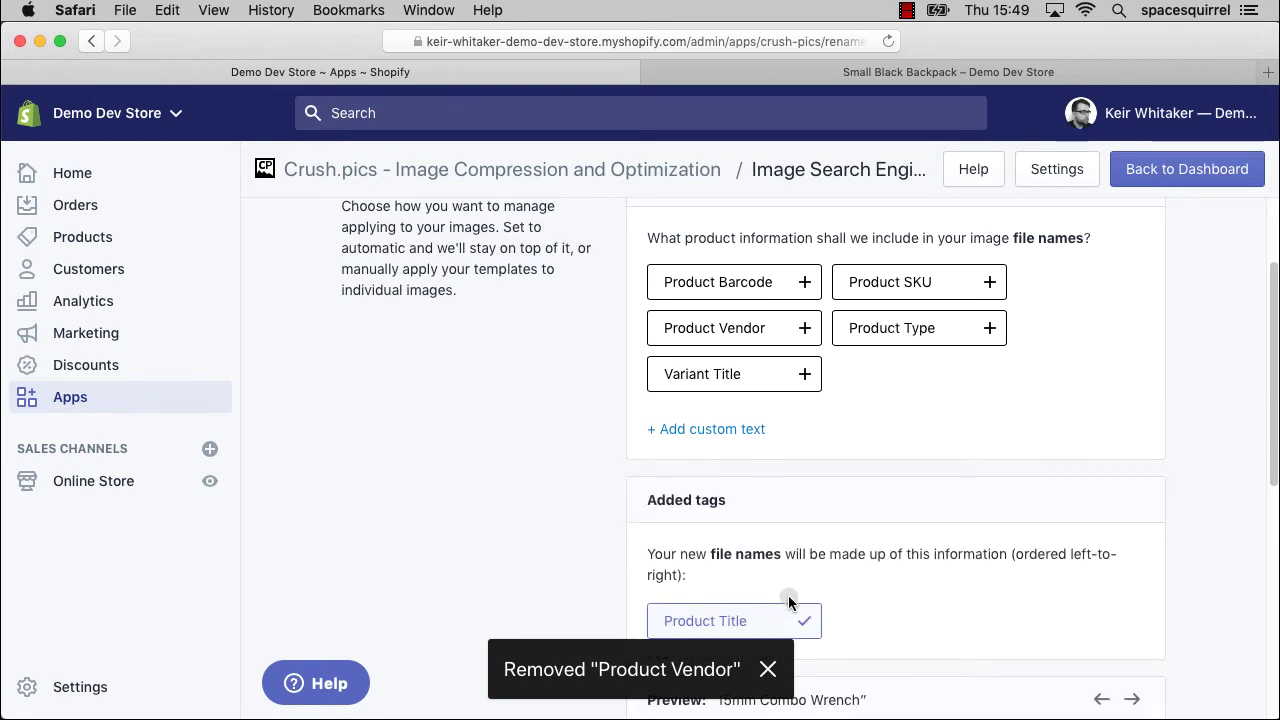
{"action": "left_click", "coordinate": [787, 617]}
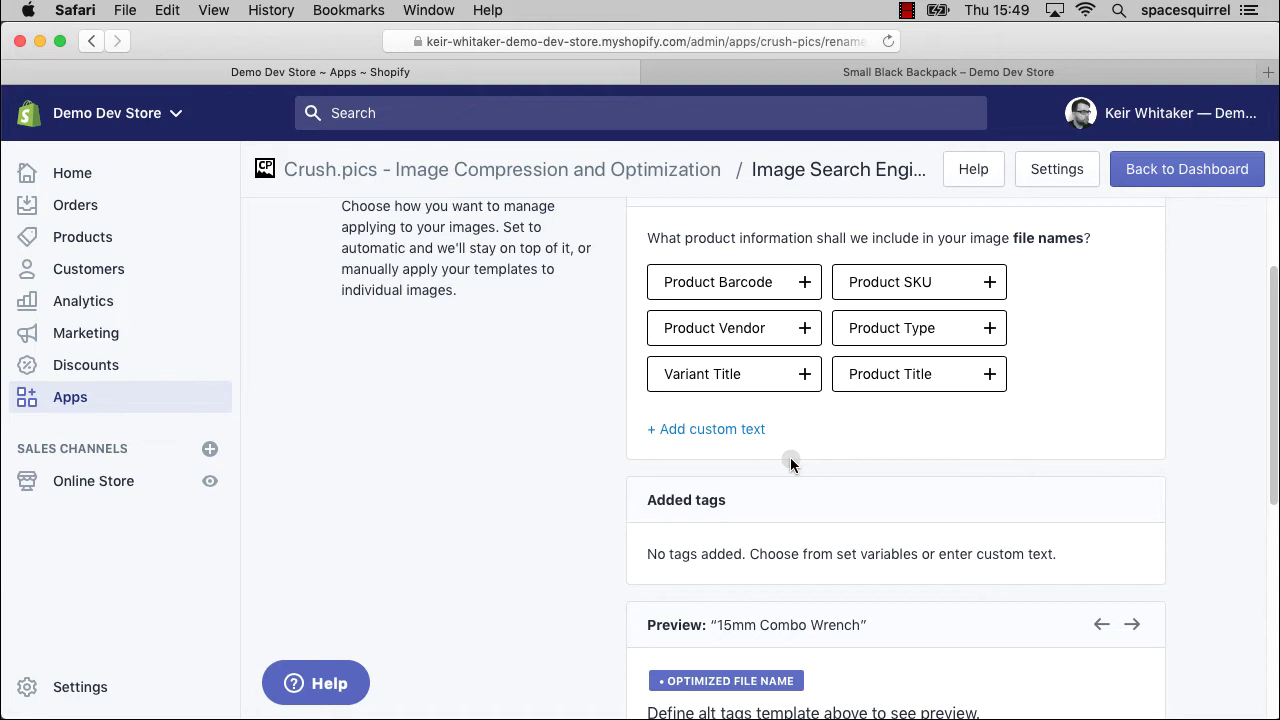
{"action": "scroll", "coordinate": [791, 463], "scroll_direction": "down", "scroll_amount": 3}
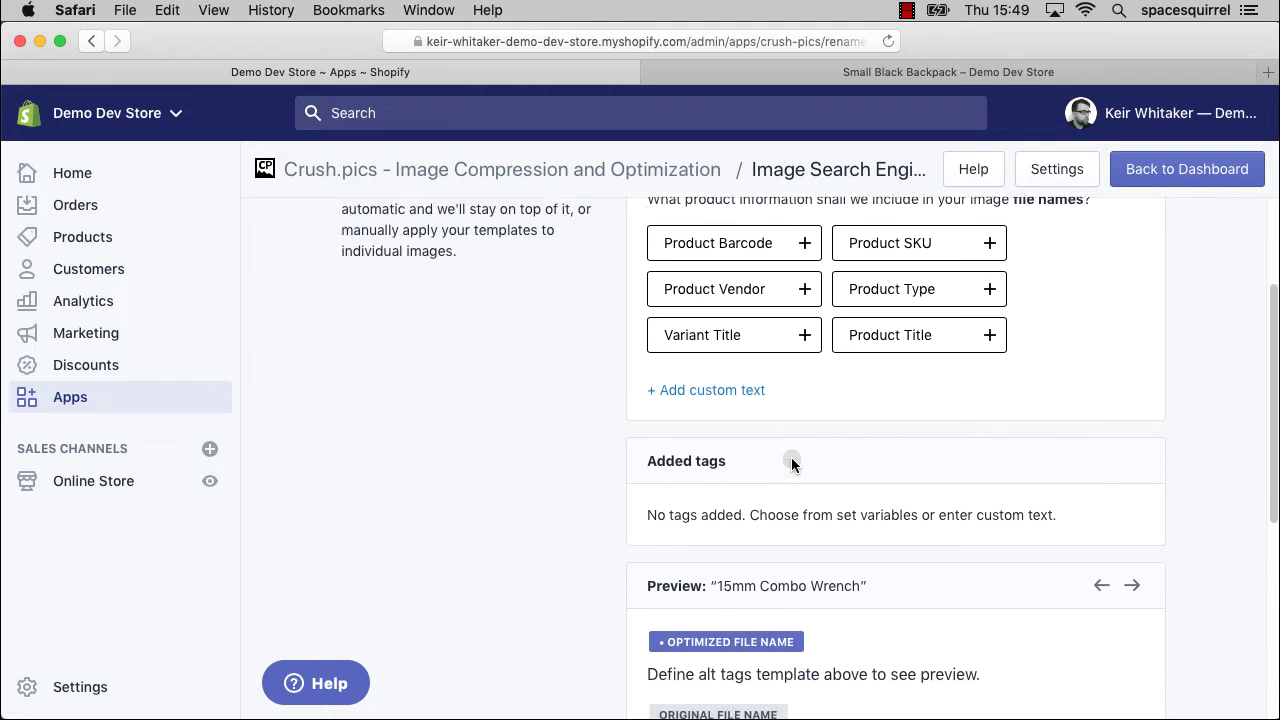
{"action": "scroll", "coordinate": [791, 463], "scroll_direction": "down", "scroll_amount": 2}
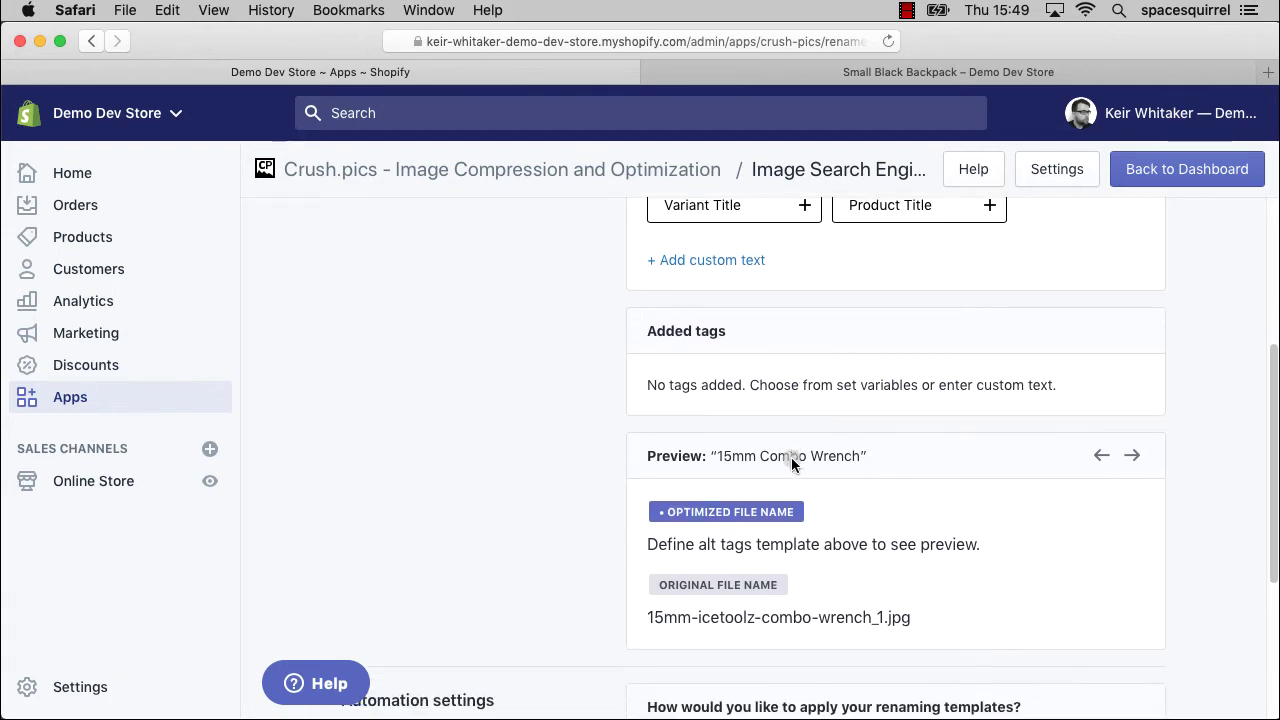
Advance the file name preview through the products to the ACS Crossfire Chain and examine its original file name
{"action": "left_click", "coordinate": [1132, 455]}
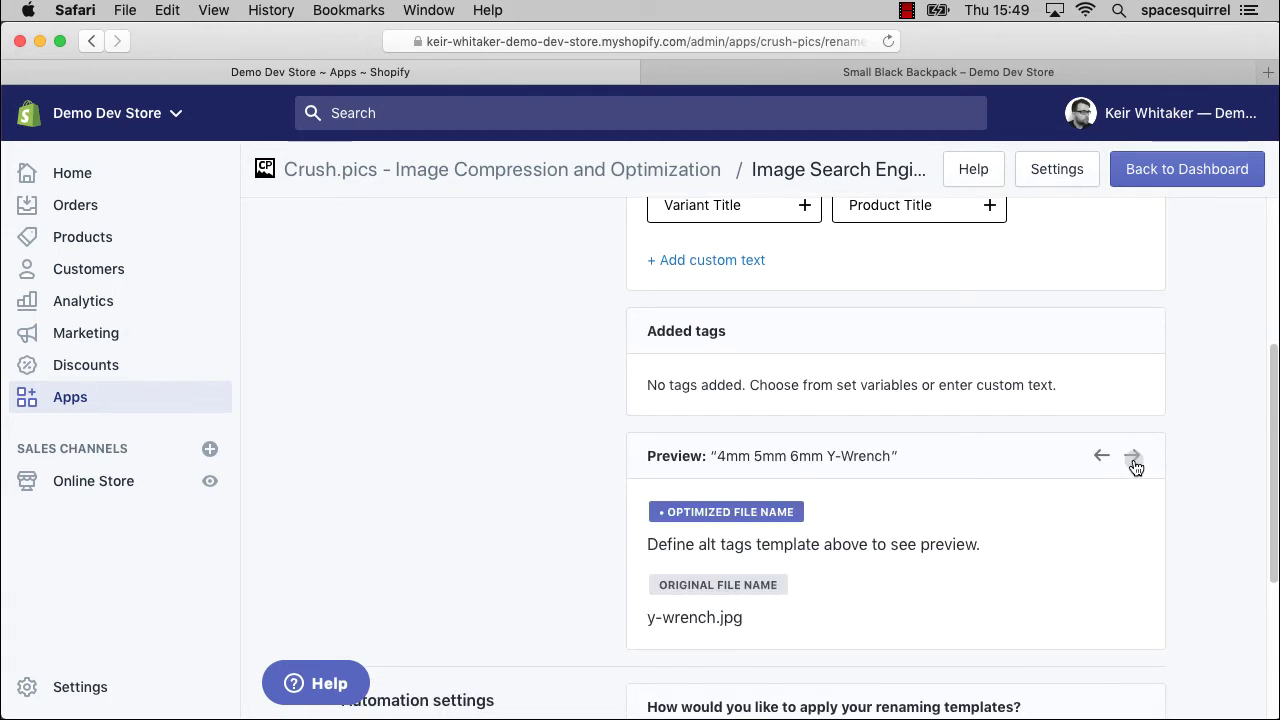
{"action": "left_click", "coordinate": [1134, 458]}
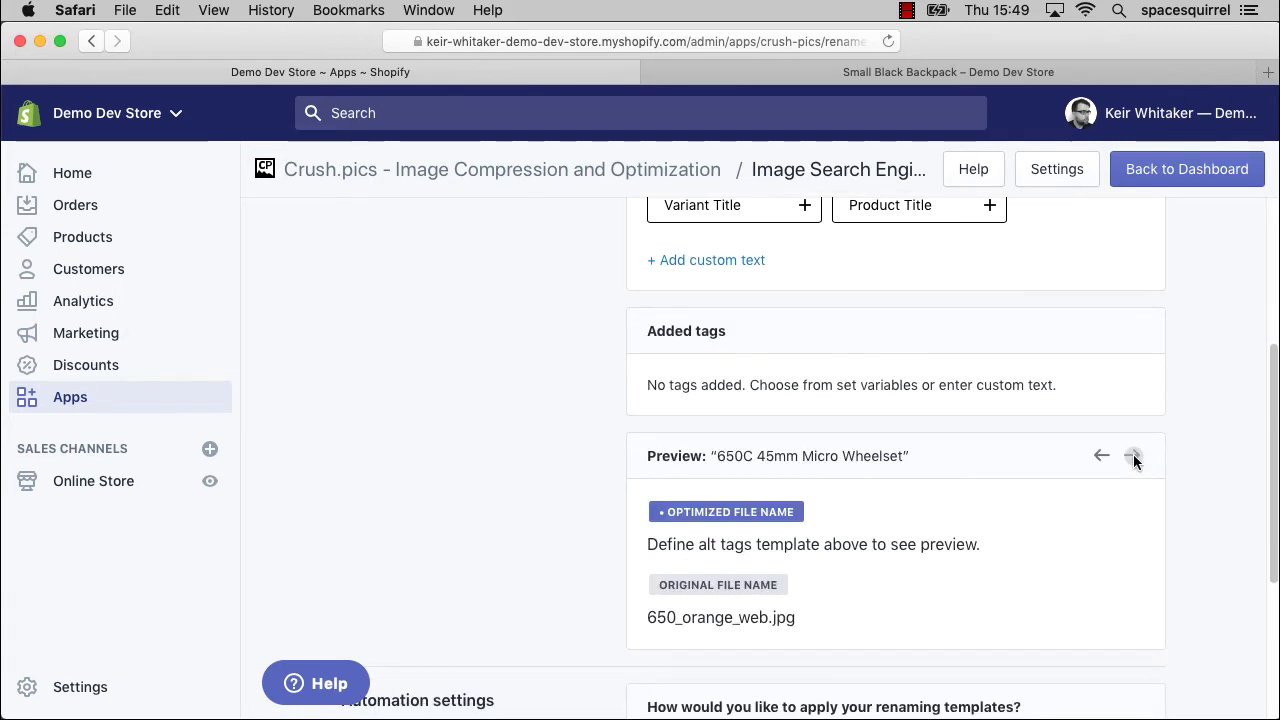
{"action": "left_click", "coordinate": [1133, 458]}
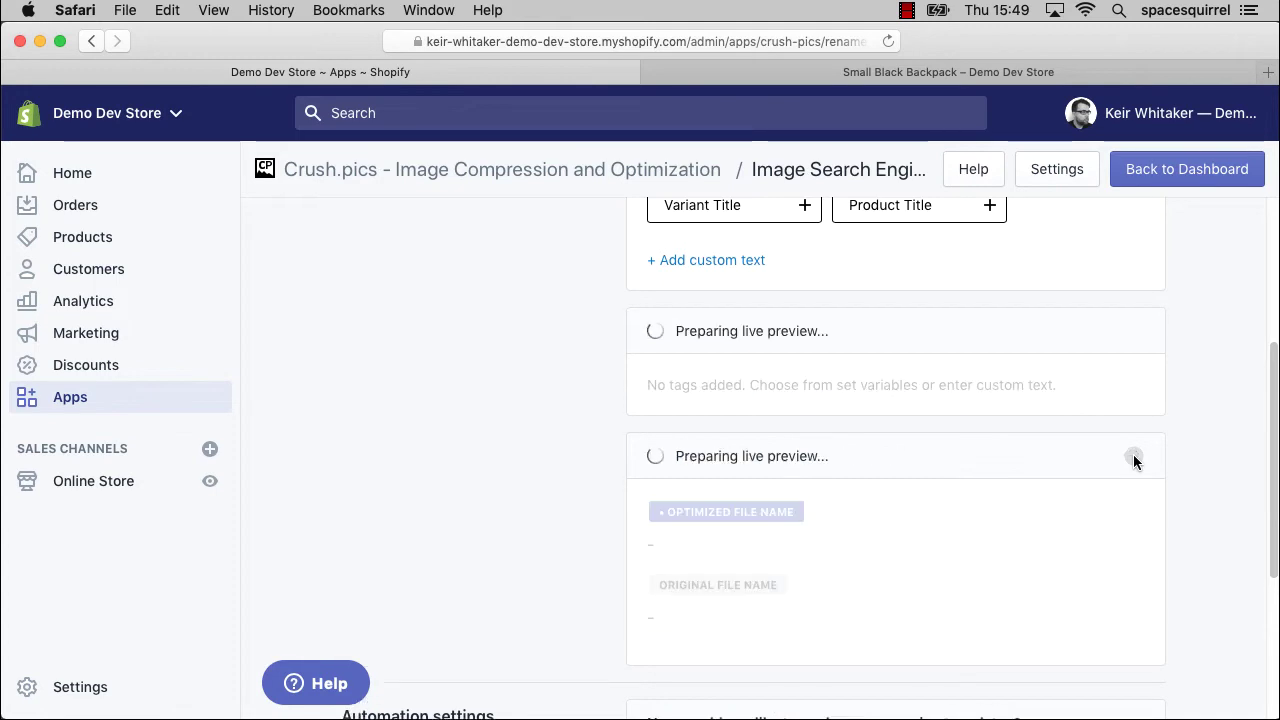
{"action": "left_click", "coordinate": [1133, 457]}
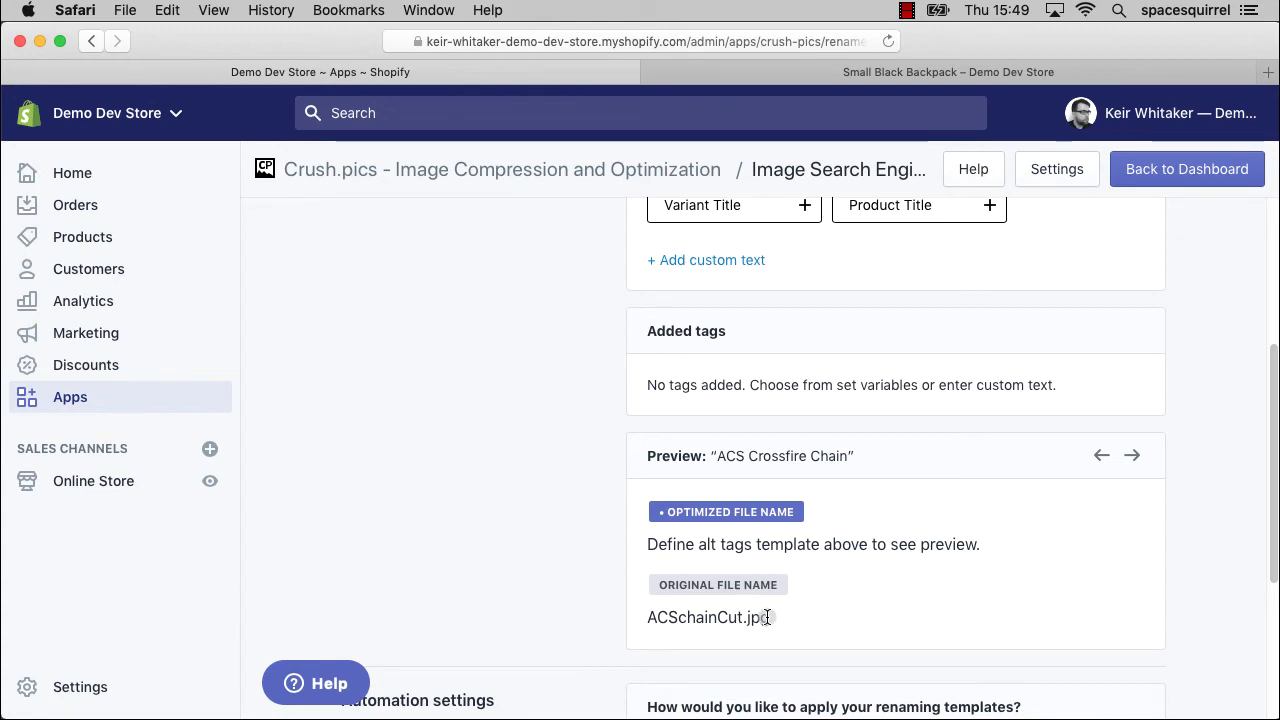
Add the Product Type tag to the file name template and check the optimized file name preview
{"action": "scroll", "coordinate": [685, 540], "scroll_direction": "up", "scroll_amount": 1}
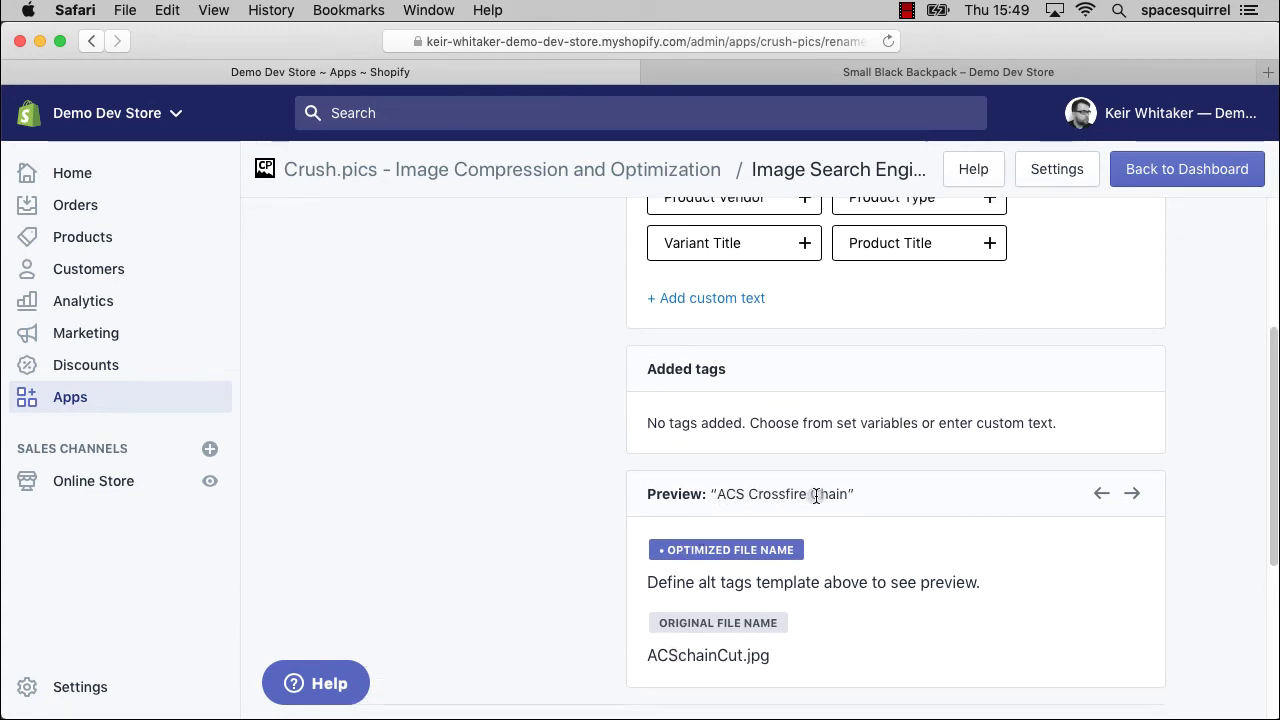
{"action": "scroll", "coordinate": [787, 474], "scroll_direction": "up", "scroll_amount": 2}
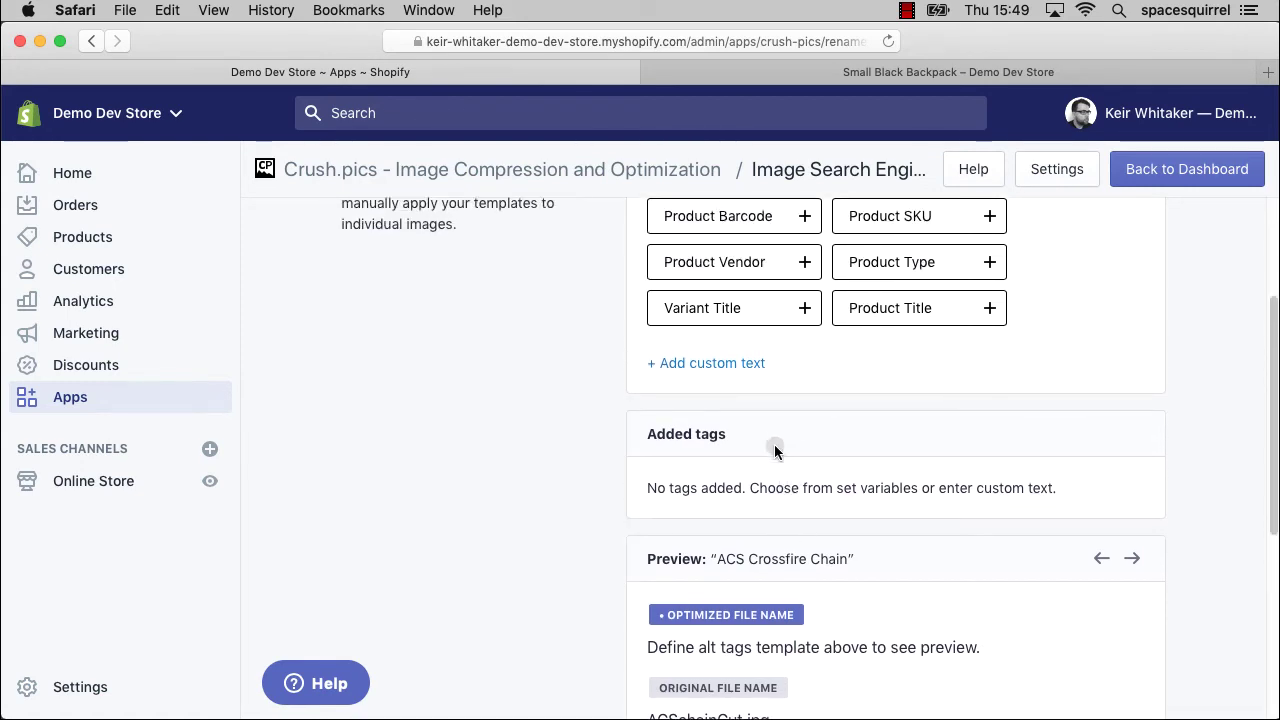
{"action": "scroll", "coordinate": [764, 430], "scroll_direction": "up", "scroll_amount": 2}
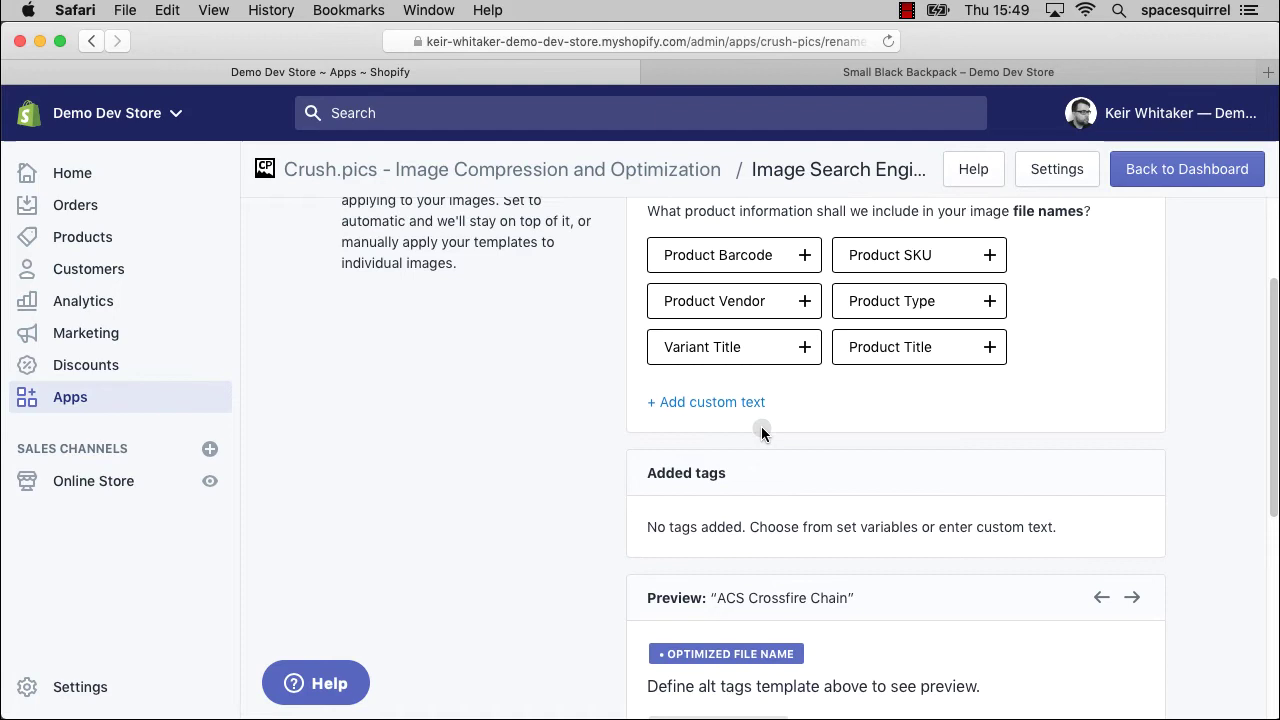
{"action": "left_click", "coordinate": [886, 318]}
{"action": "scroll", "coordinate": [823, 515], "scroll_direction": "down", "scroll_amount": 6}
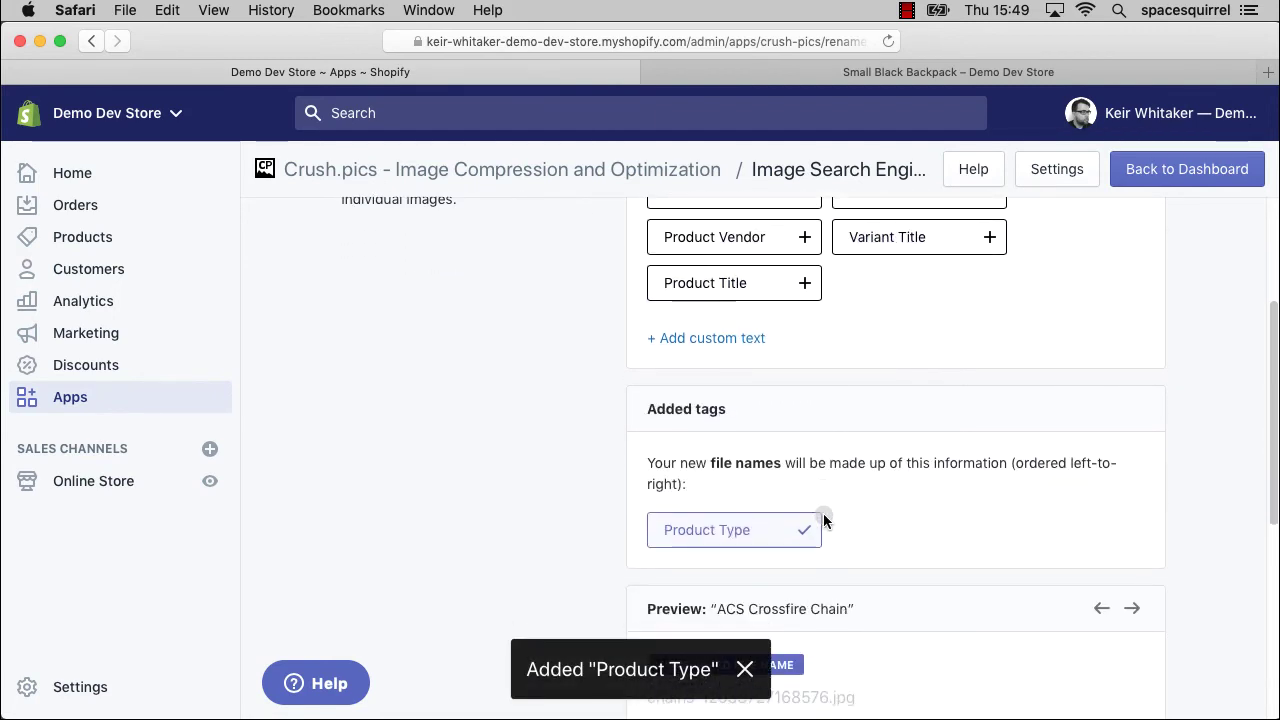
{"action": "scroll", "coordinate": [823, 513], "scroll_direction": "down", "scroll_amount": 3}
{"action": "scroll", "coordinate": [823, 513], "scroll_direction": "up", "scroll_amount": 1}
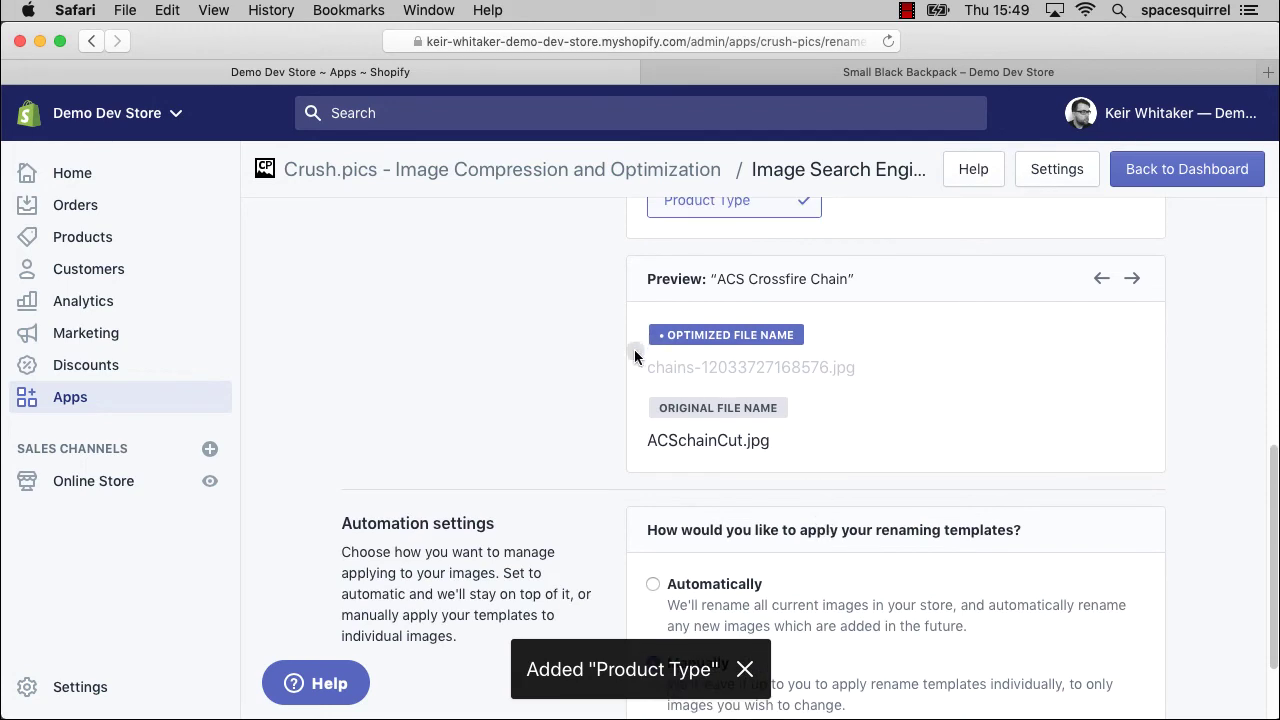
Add the Product Title, Product Vendor and Product SKU tags to the file name template, in that order
{"action": "scroll", "coordinate": [688, 358], "scroll_direction": "up", "scroll_amount": 5}
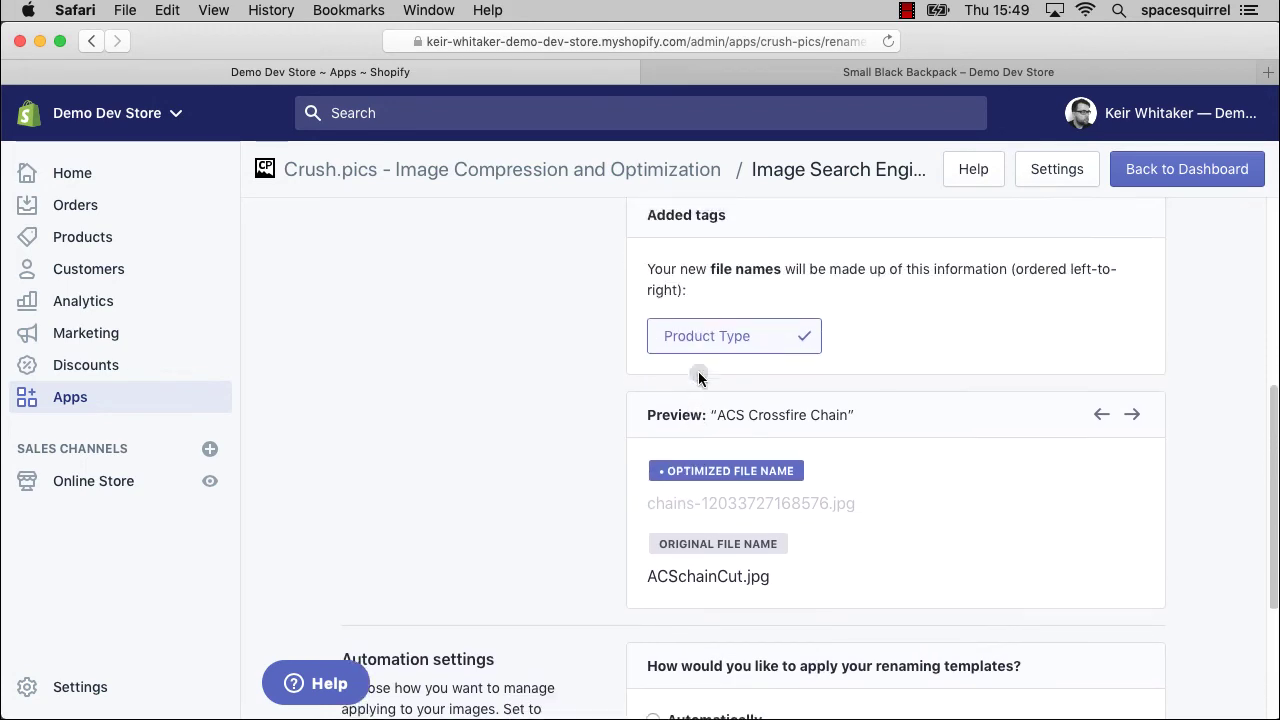
{"action": "scroll", "coordinate": [702, 374], "scroll_direction": "up", "scroll_amount": 2}
{"action": "left_click", "coordinate": [730, 333]}
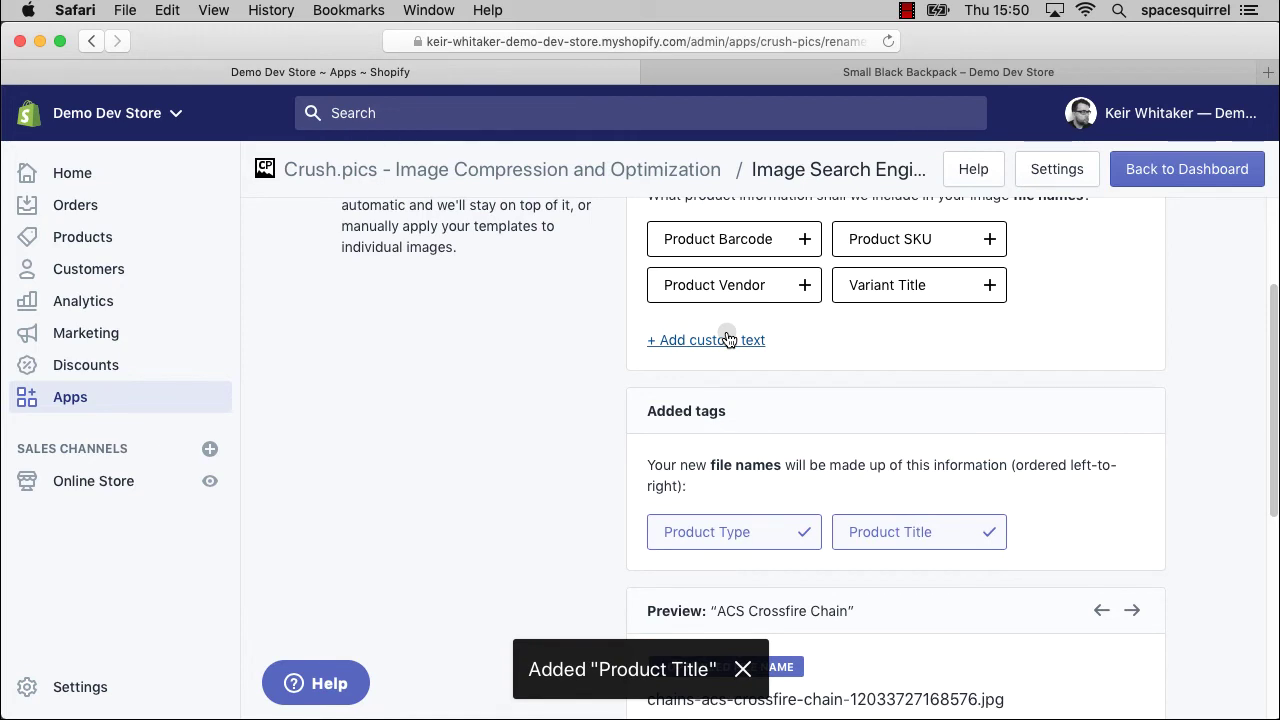
{"action": "scroll", "coordinate": [728, 340], "scroll_direction": "up", "scroll_amount": 1}
{"action": "left_click", "coordinate": [730, 336]}
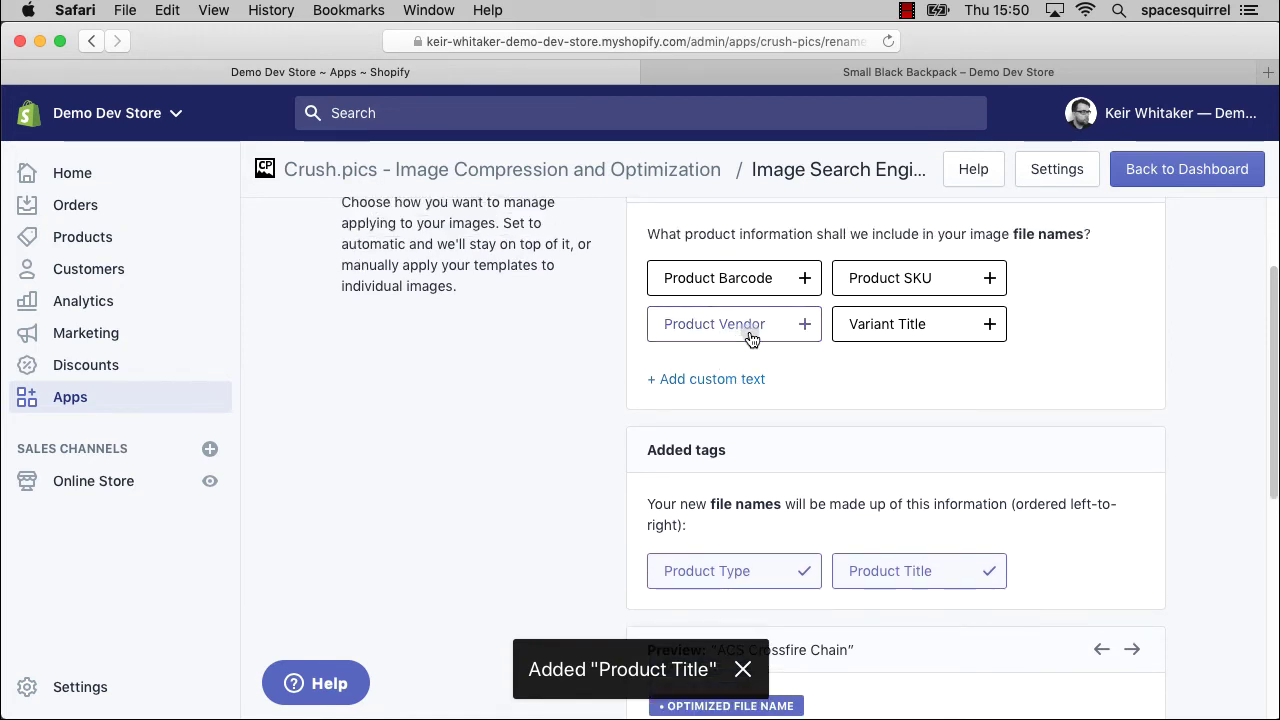
{"action": "left_click", "coordinate": [862, 285]}
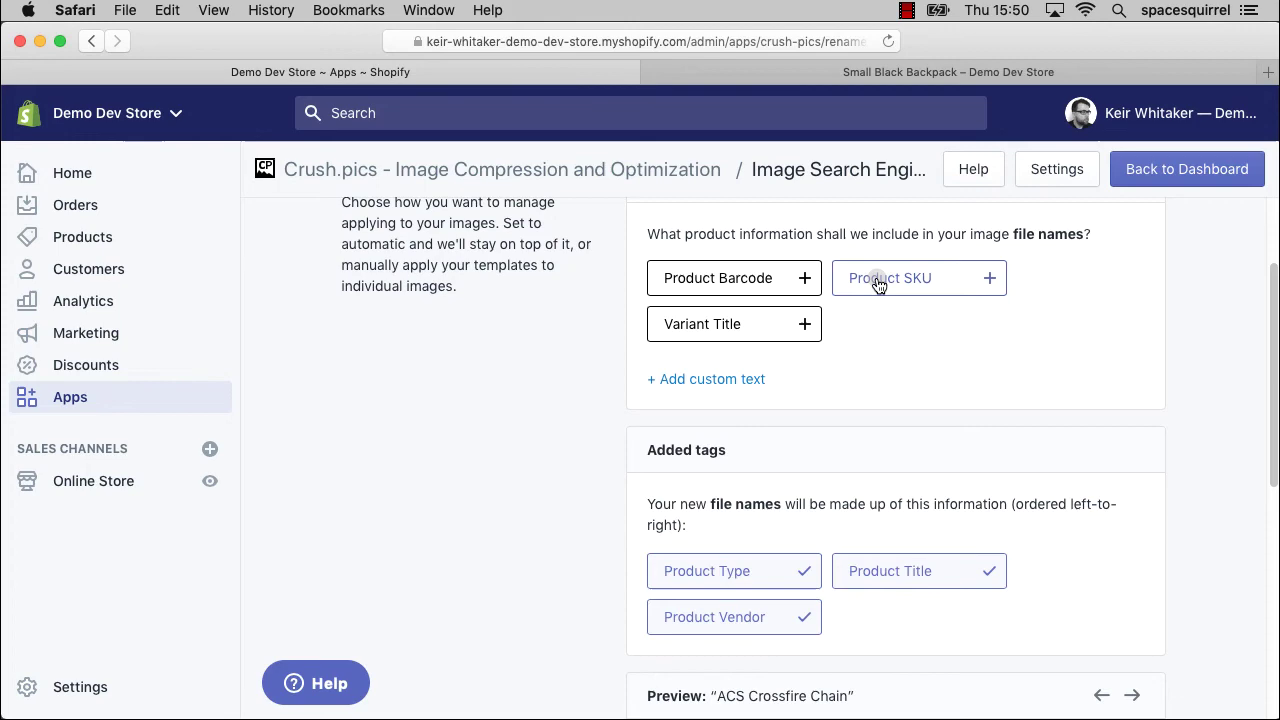
Compare the optimized file name with the original in the ACS Crossfire Chain preview and review the added tags
{"action": "scroll", "coordinate": [776, 478], "scroll_direction": "down", "scroll_amount": 5}
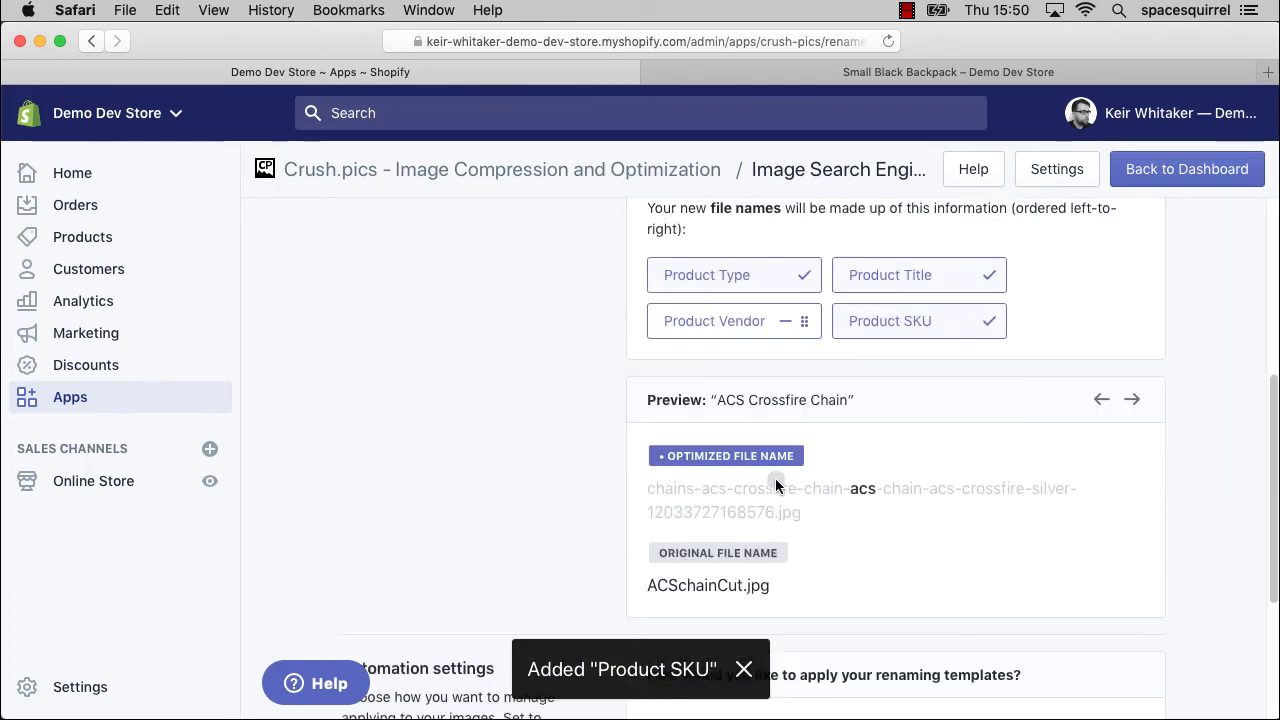
{"action": "scroll", "coordinate": [776, 482], "scroll_direction": "down", "scroll_amount": 2}
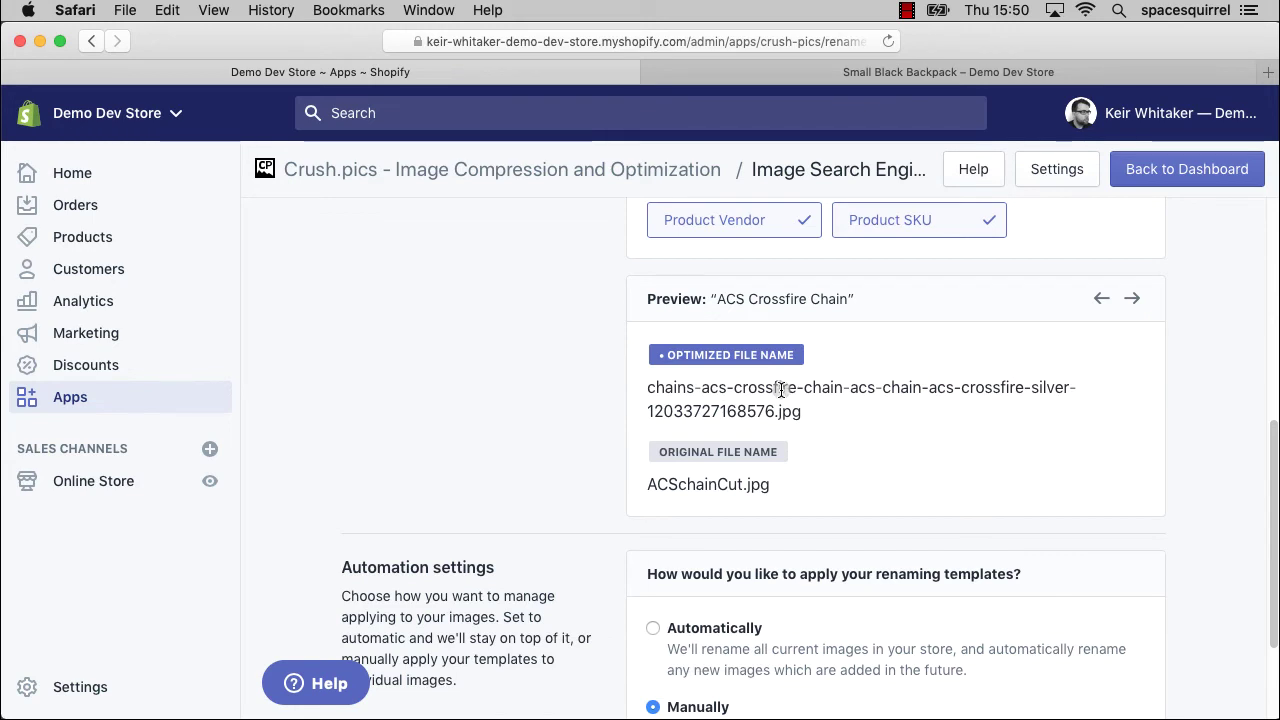
{"action": "left_click", "coordinate": [766, 485]}
{"action": "scroll", "coordinate": [765, 472], "scroll_direction": "up", "scroll_amount": 1}
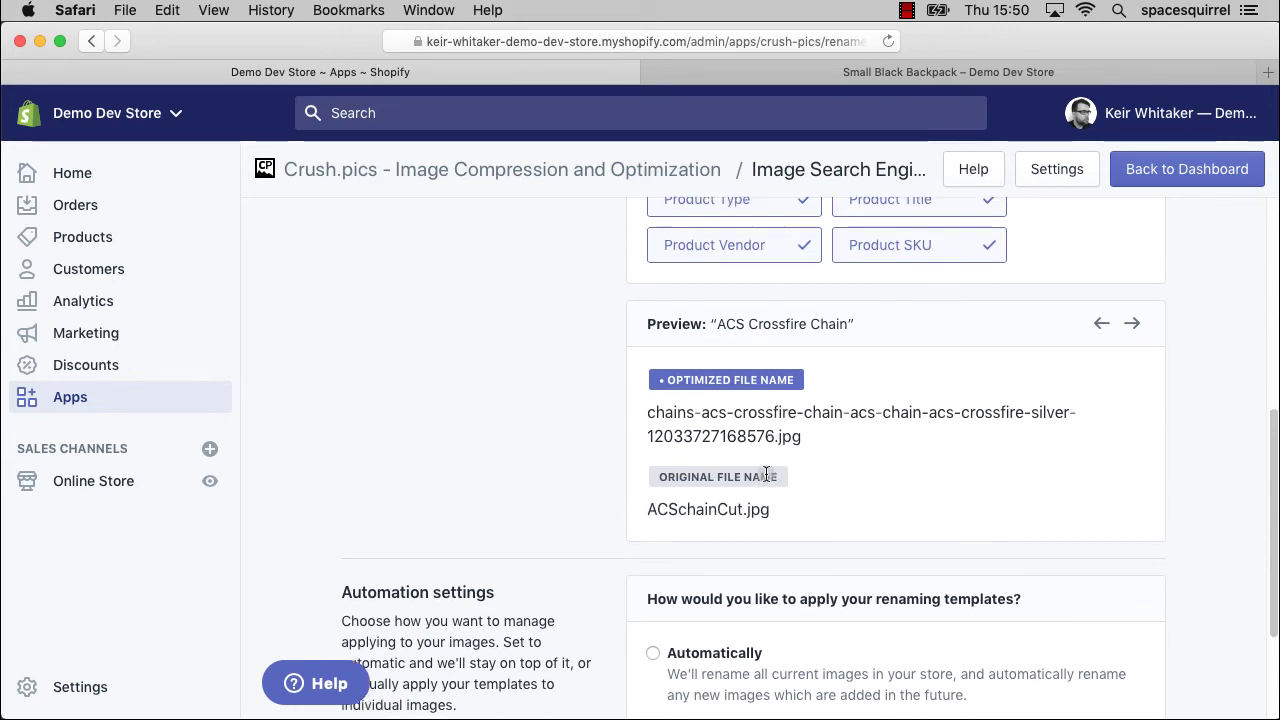
{"action": "left_click", "coordinate": [714, 460]}
{"action": "scroll", "coordinate": [741, 487], "scroll_direction": "up", "scroll_amount": 4}
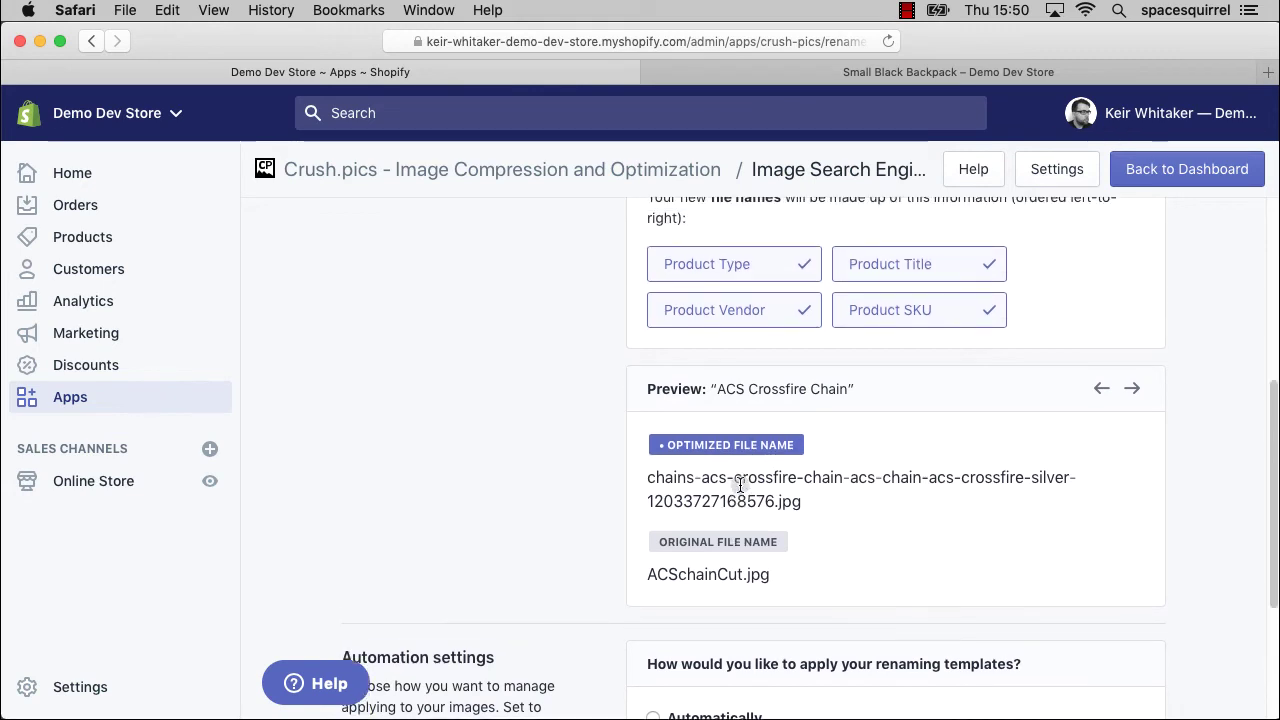
{"action": "mouse_move", "coordinate": [732, 419]}
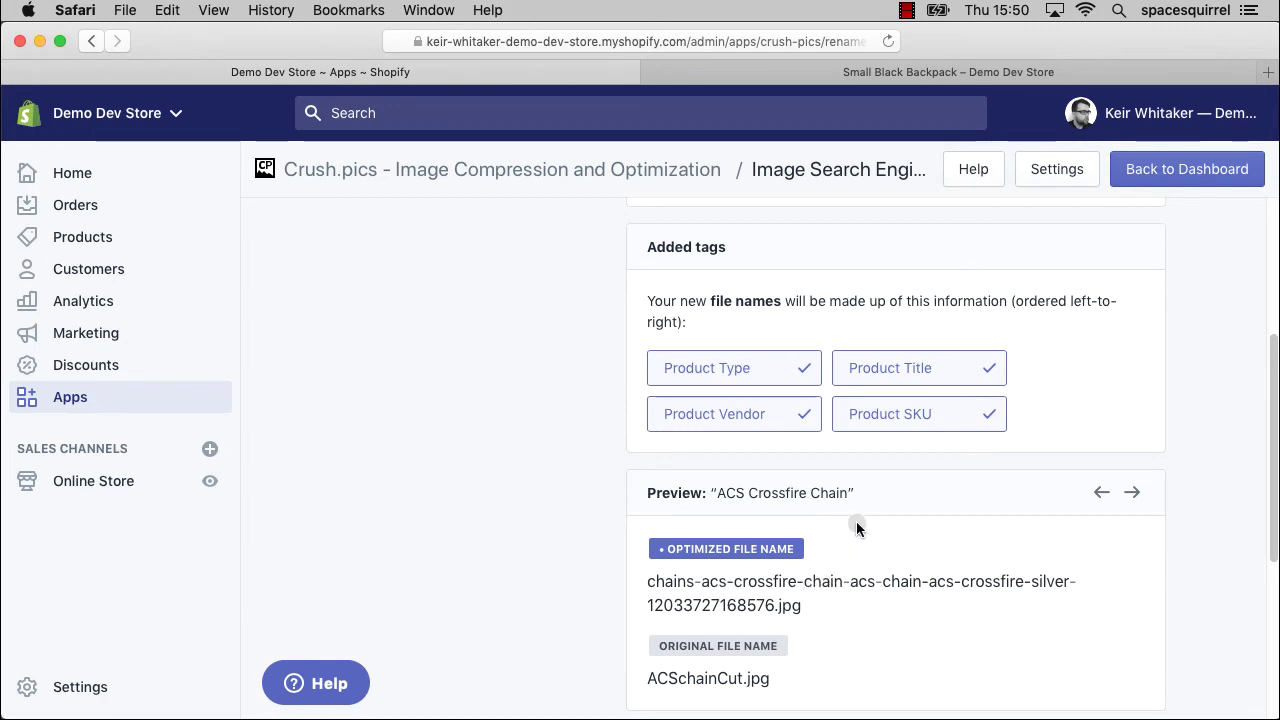
{"action": "scroll", "coordinate": [856, 524], "scroll_direction": "up", "scroll_amount": 1}
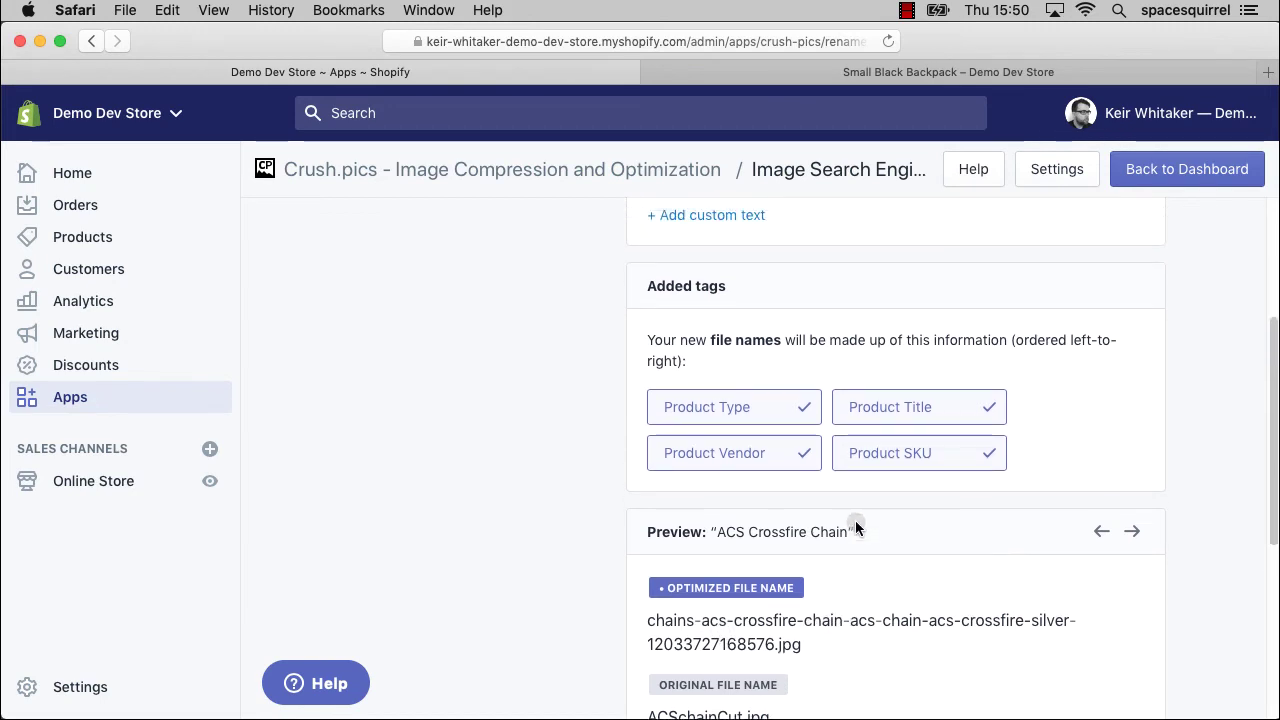
{"action": "scroll", "coordinate": [855, 522], "scroll_direction": "up", "scroll_amount": 1}
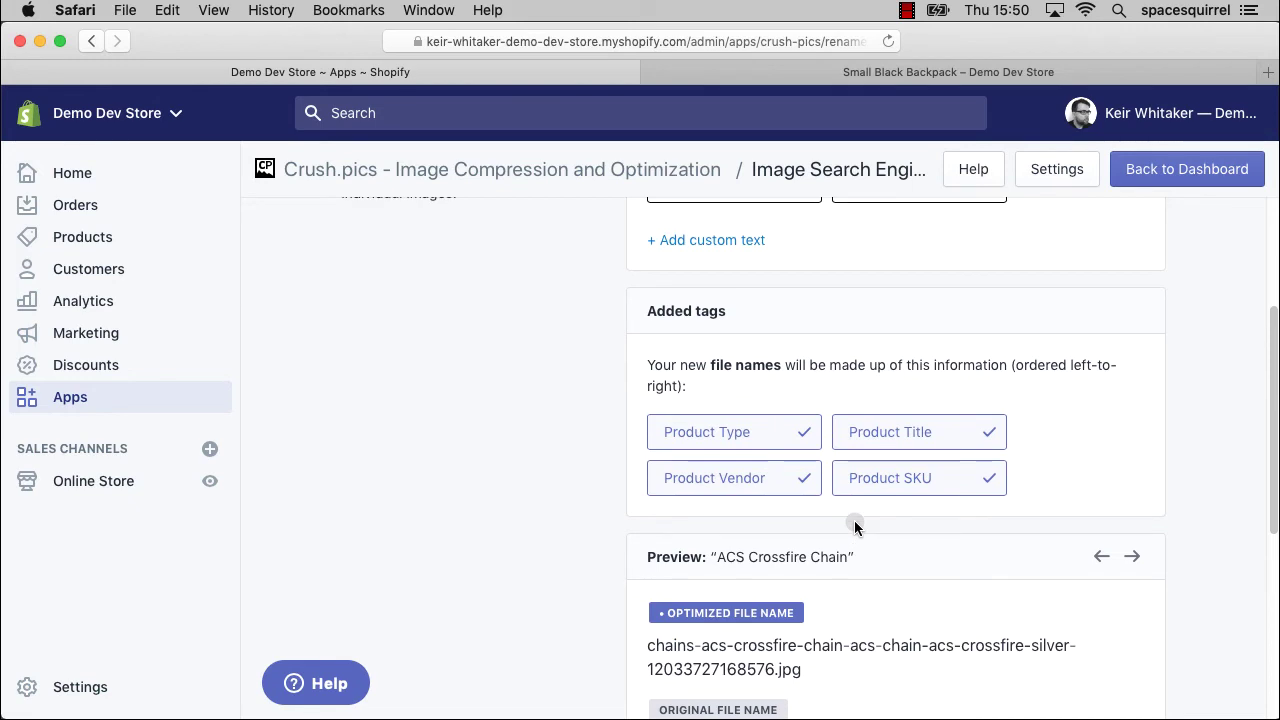
Return to the Crush.pics dashboard without saving the template and crush the backpack image 108734689234.jpg
{"action": "scroll", "coordinate": [855, 520], "scroll_direction": "up", "scroll_amount": 5}
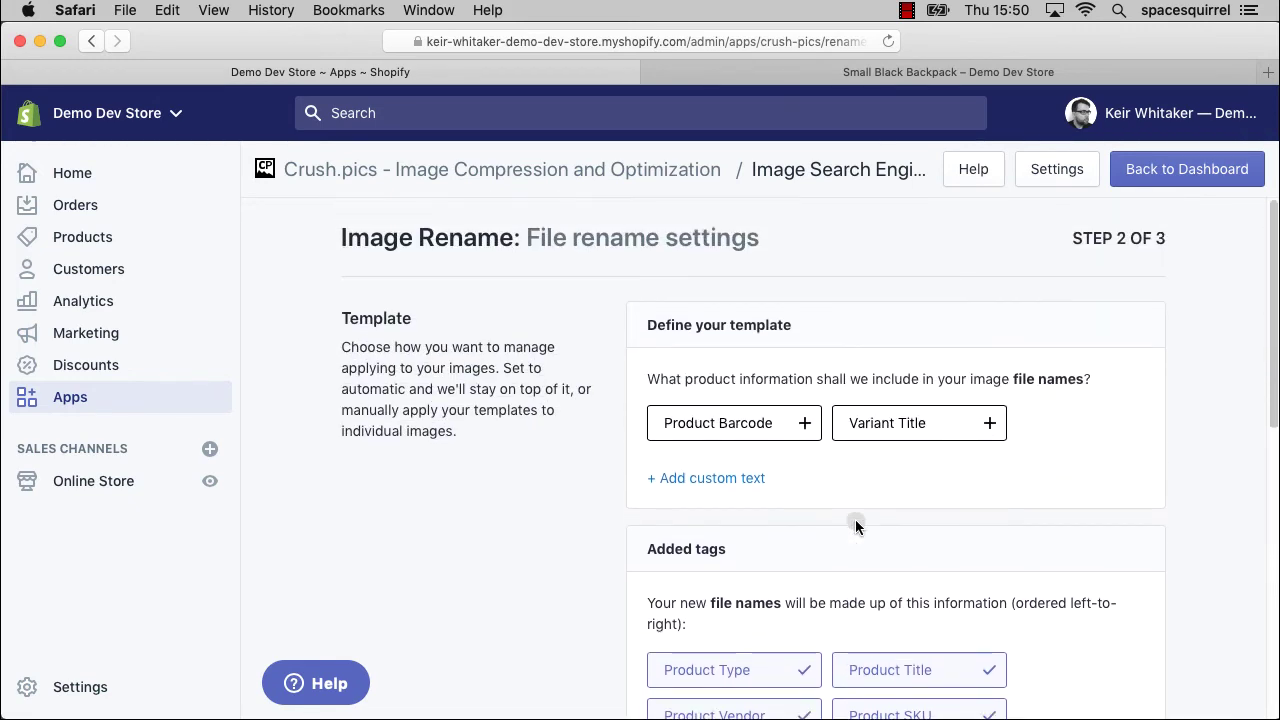
{"action": "left_click", "coordinate": [1160, 170]}
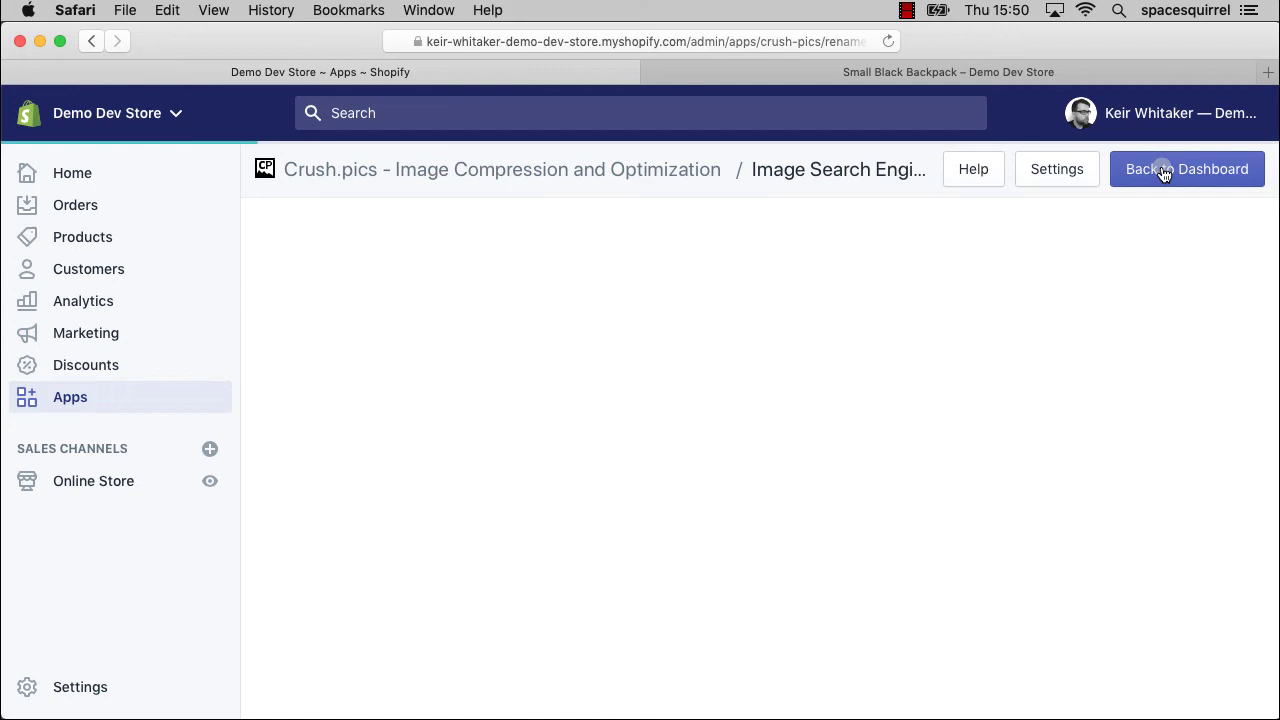
{"action": "scroll", "coordinate": [1040, 366], "scroll_direction": "down", "scroll_amount": 5}
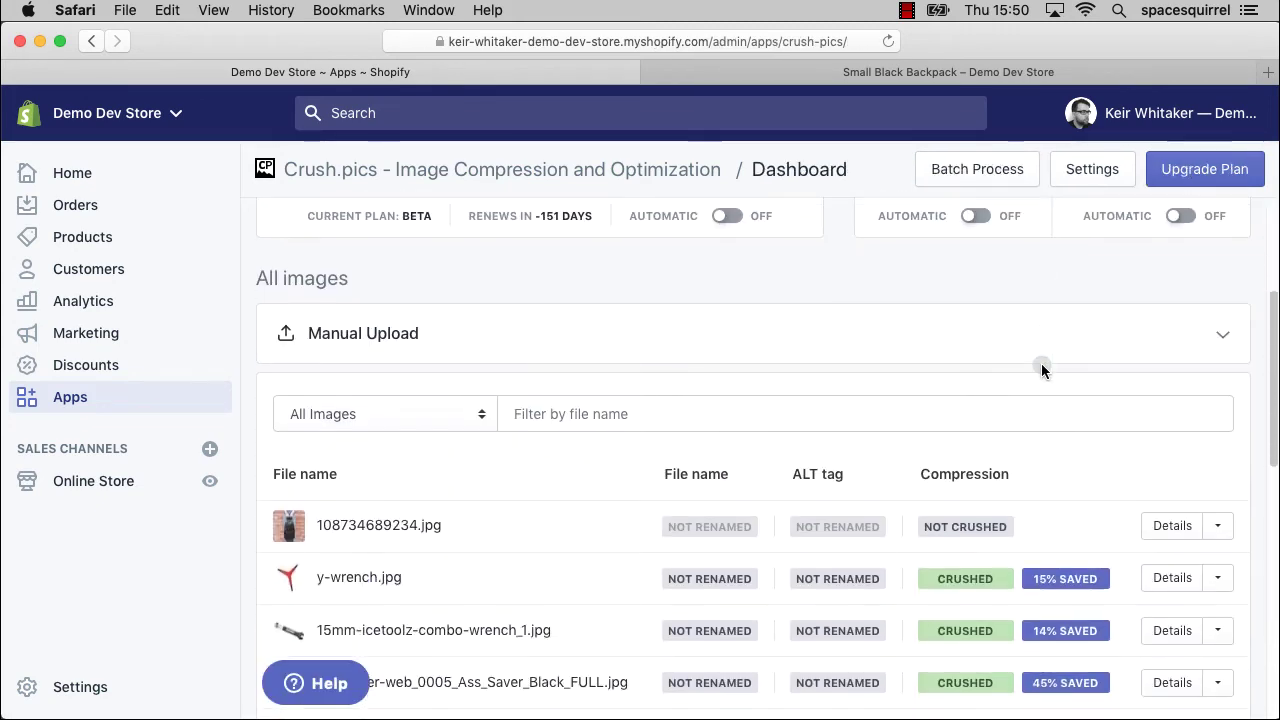
{"action": "scroll", "coordinate": [1041, 370], "scroll_direction": "down", "scroll_amount": 3}
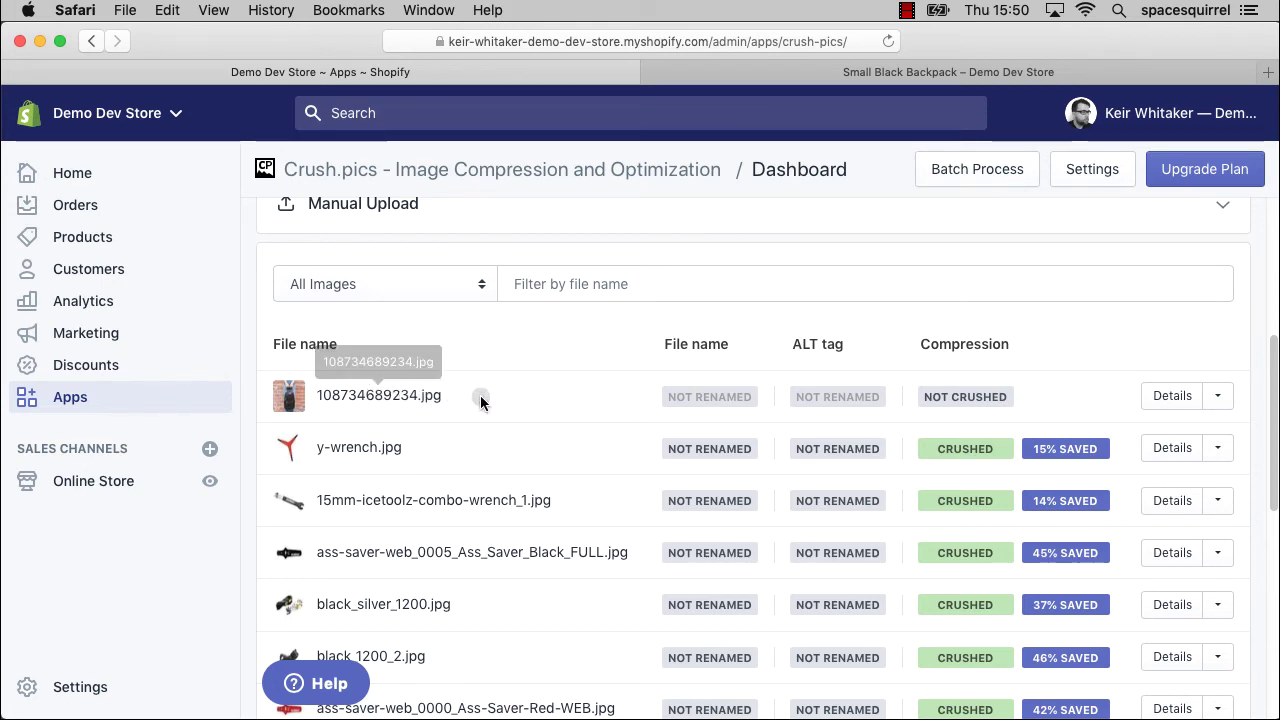
{"action": "left_click", "coordinate": [1222, 400]}
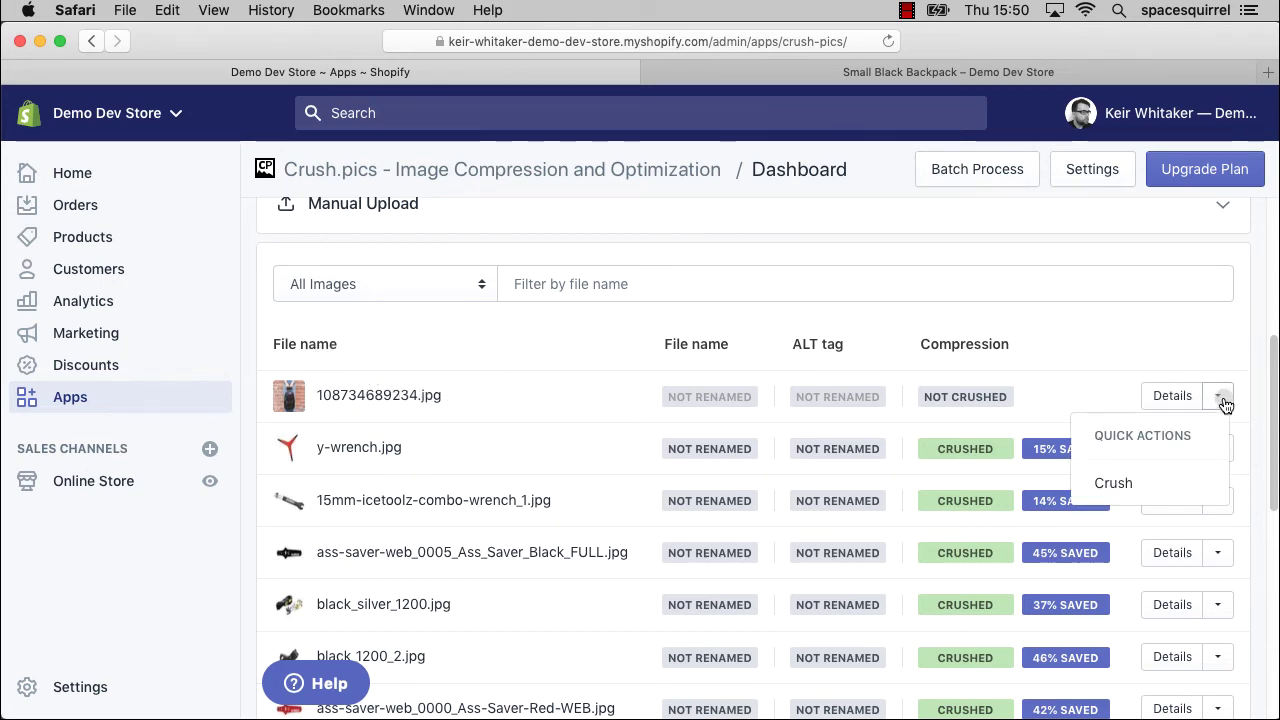
{"action": "left_click", "coordinate": [1120, 484]}
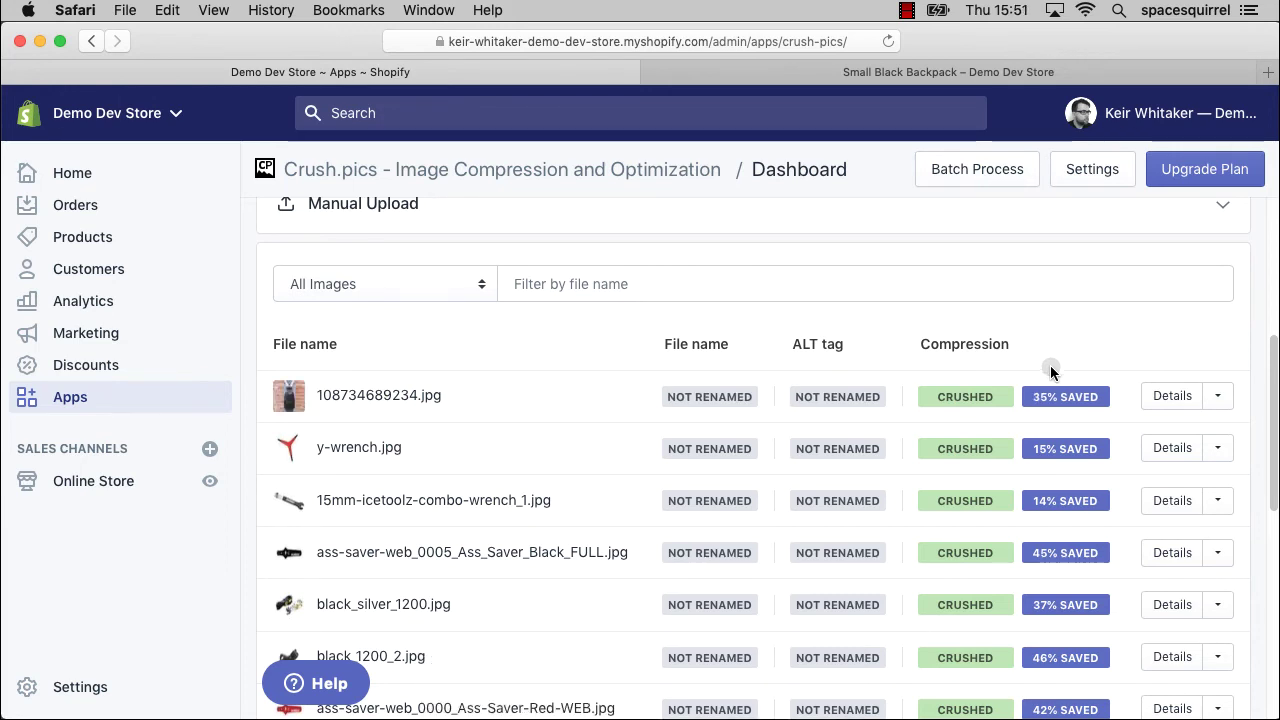
Rename the file 108734689234.jpg from the template as space-squirrel-backpack-small-black-backpack-12051957743680.jpg
{"action": "left_click", "coordinate": [1220, 396]}
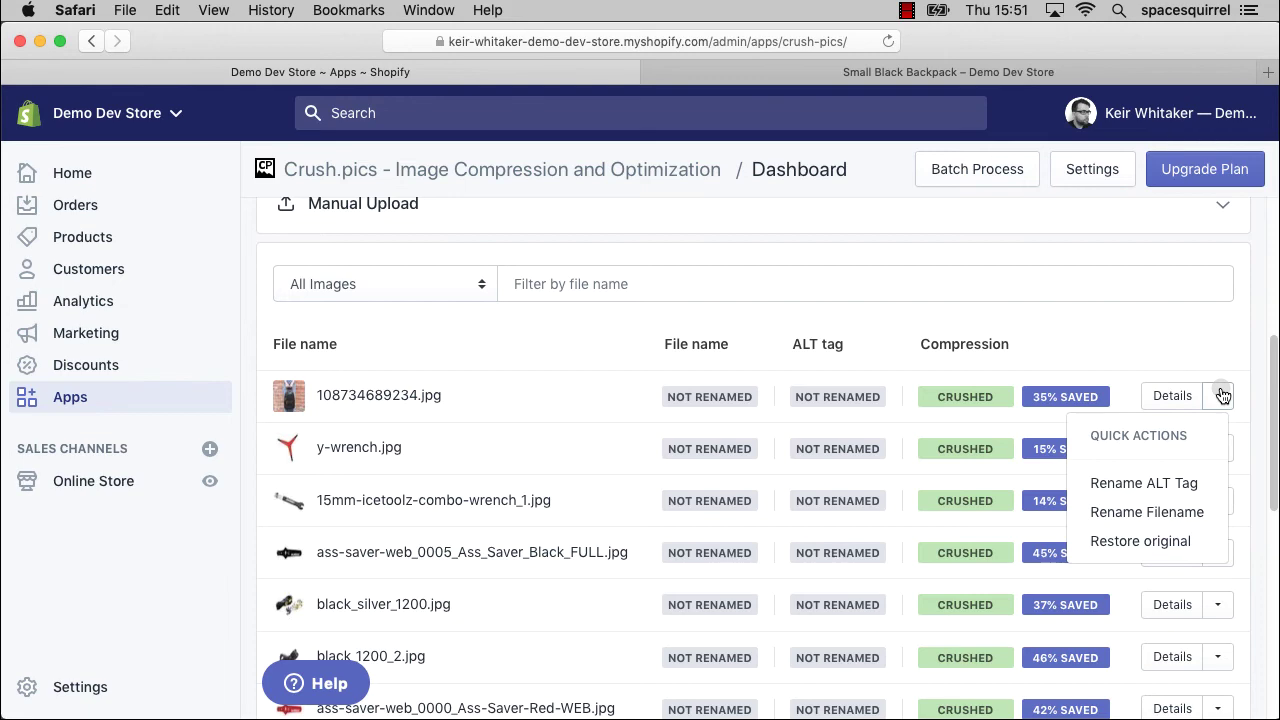
{"action": "left_click", "coordinate": [1163, 514]}
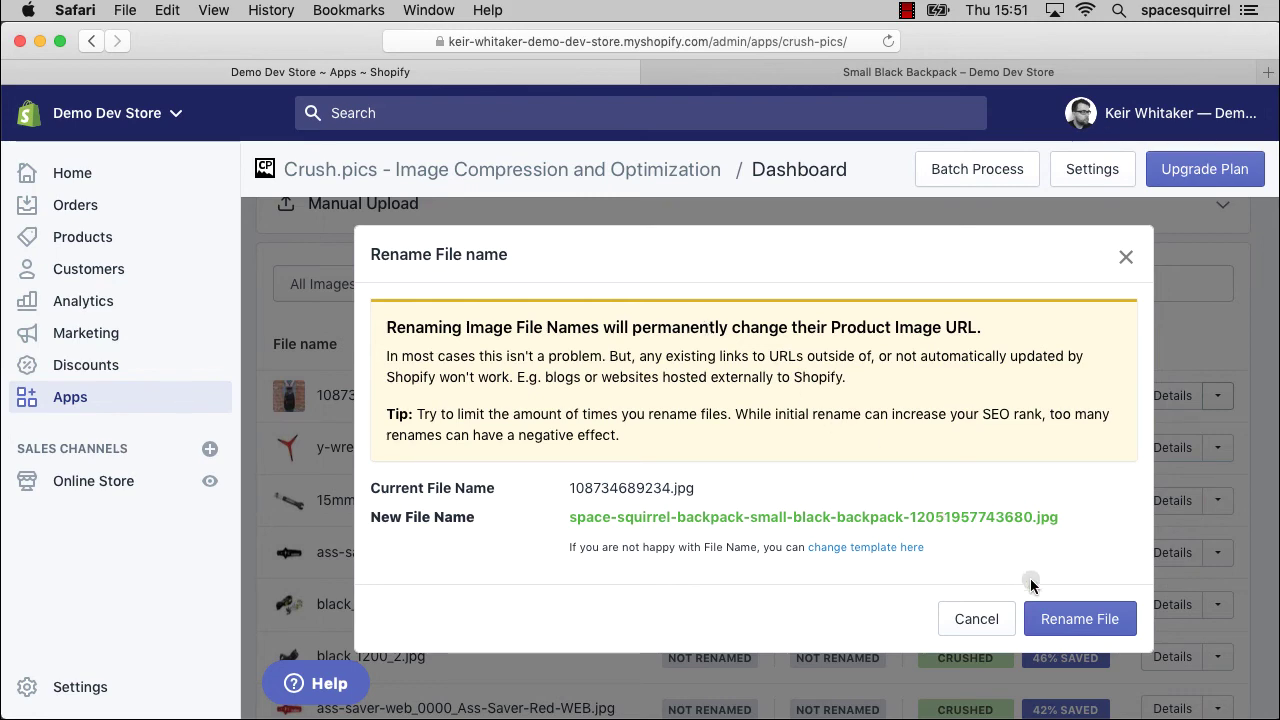
{"action": "left_click", "coordinate": [1078, 614]}
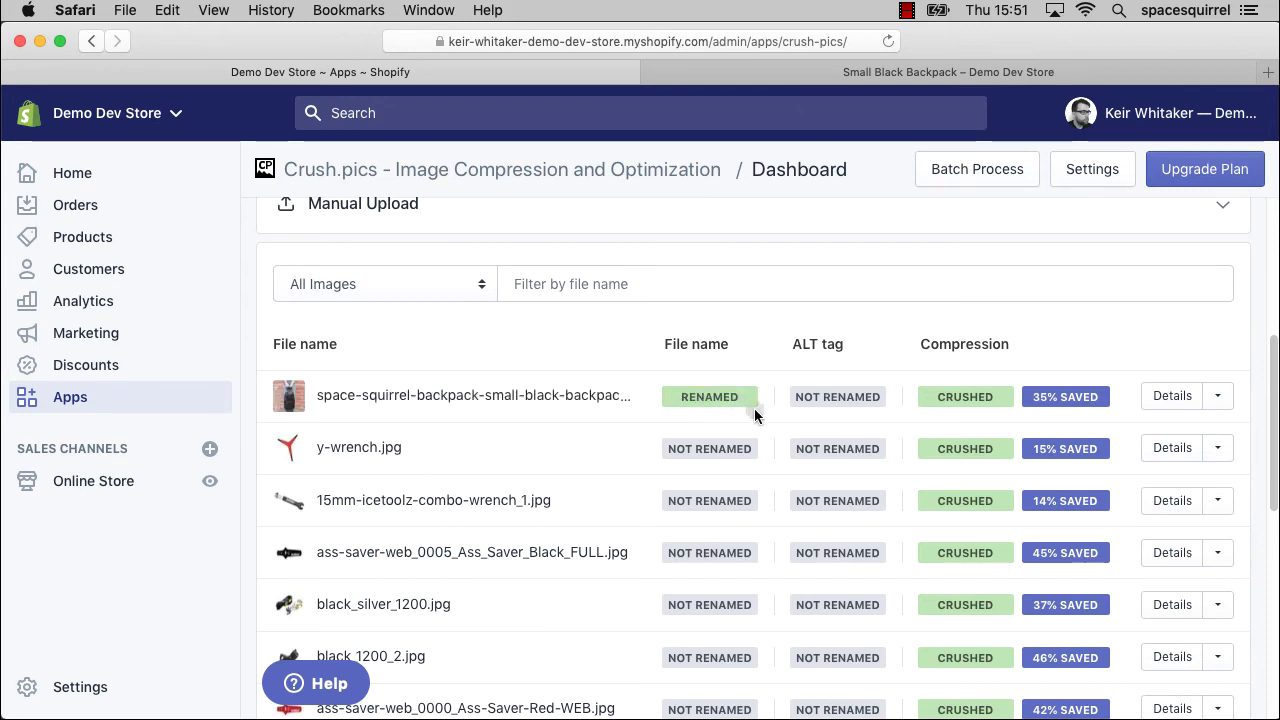
Rename the backpack image's ALT tag from the template as "Space Squirrel Backpack Small Black Backpack"
{"action": "left_click", "coordinate": [1218, 397]}
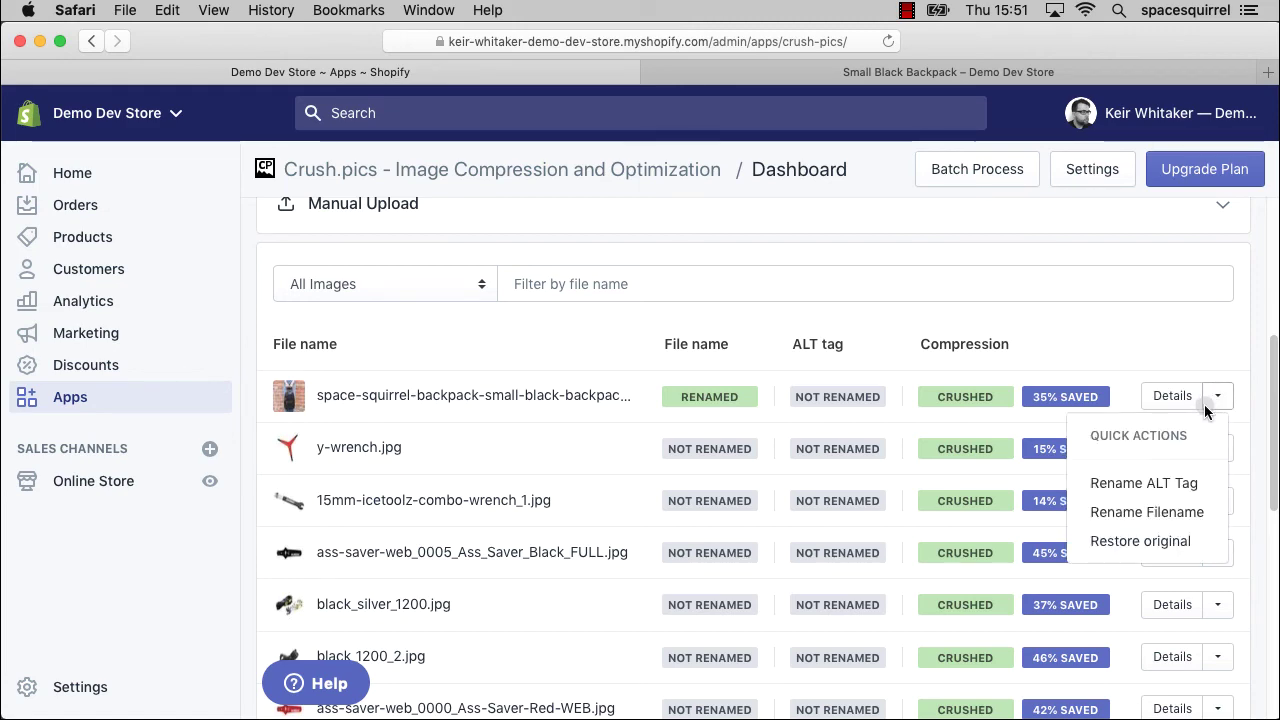
{"action": "left_click", "coordinate": [1160, 484]}
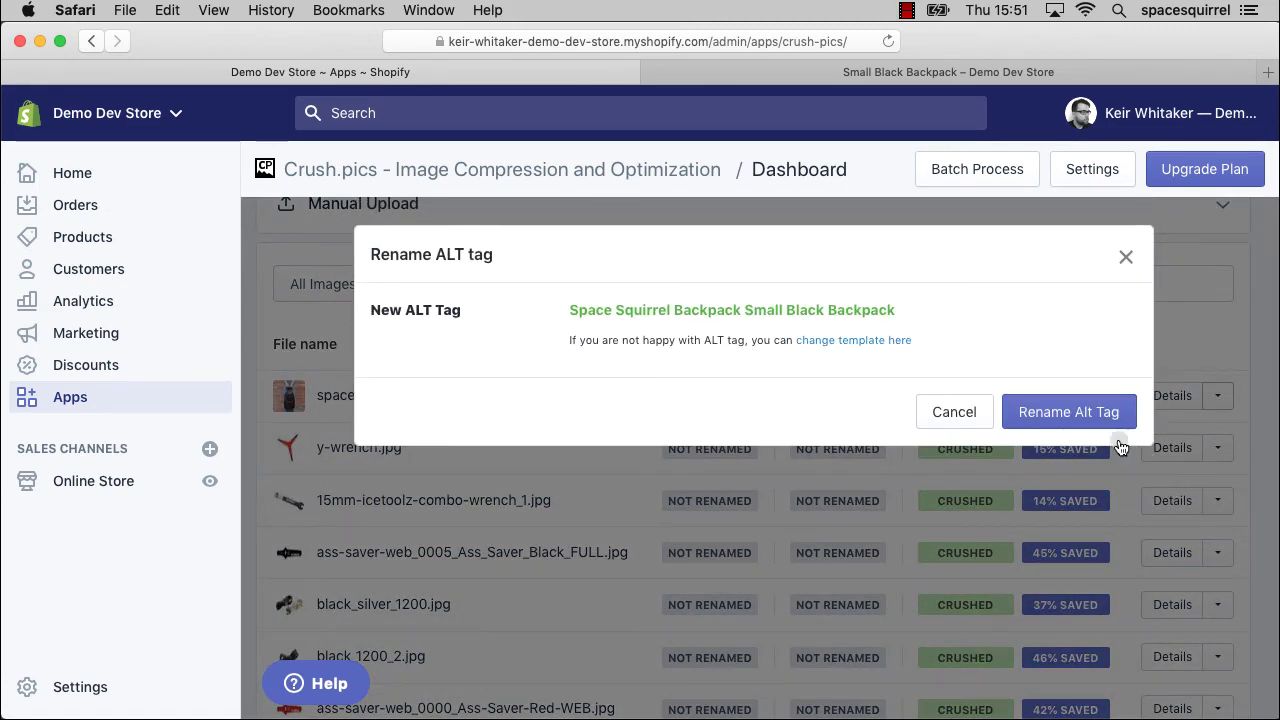
{"action": "left_click", "coordinate": [1085, 411]}
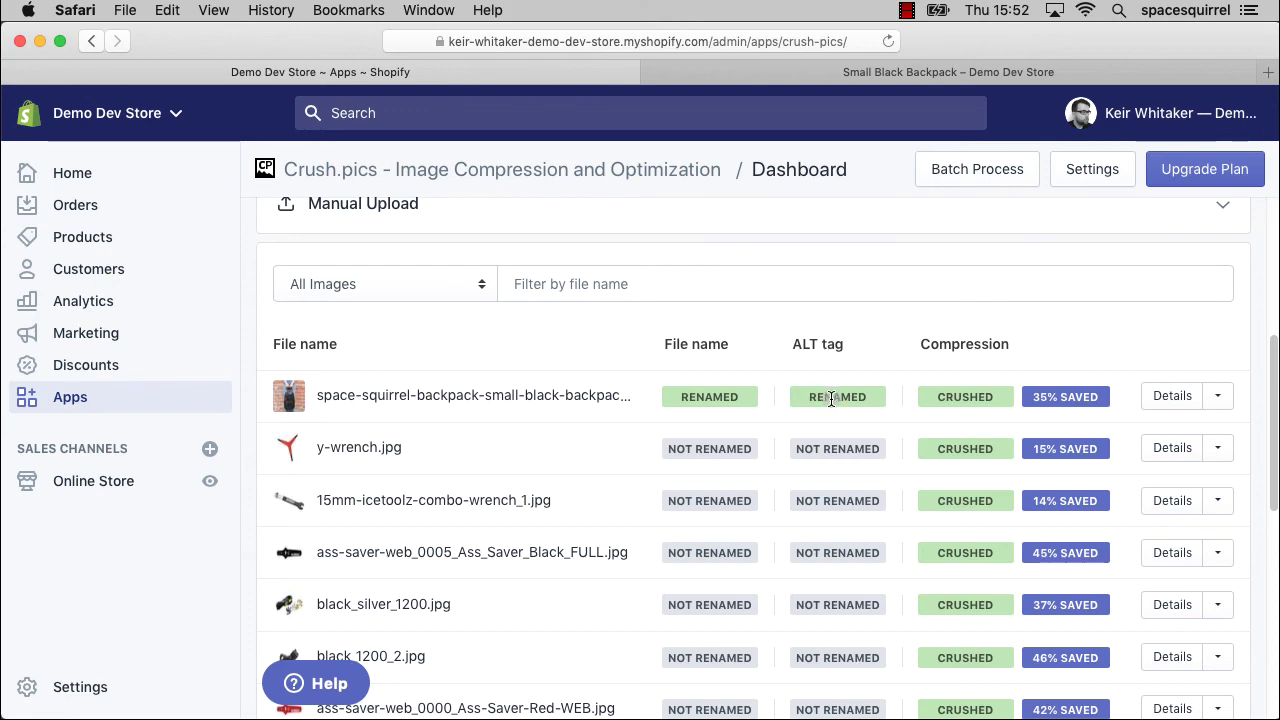
Search the store's products for "backpack" and open the Small Black Backpack product
{"action": "scroll", "coordinate": [830, 400], "scroll_direction": "up", "scroll_amount": 5}
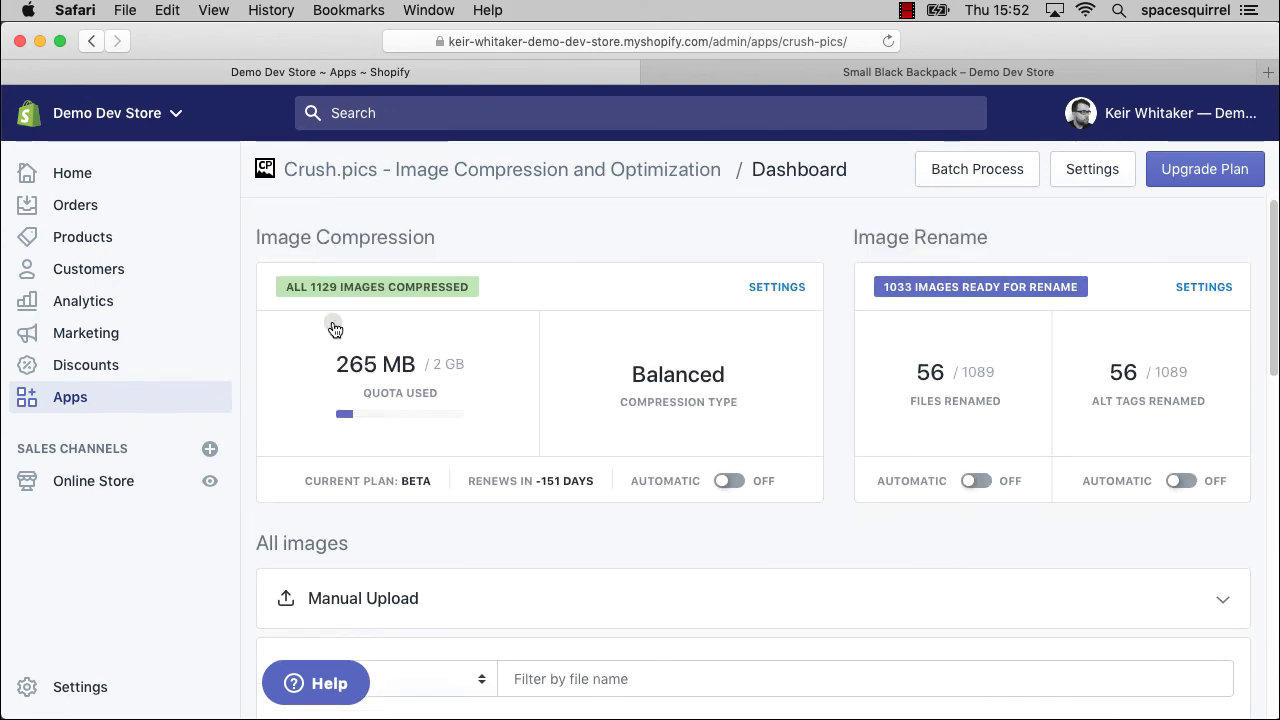
{"action": "left_click", "coordinate": [64, 238]}
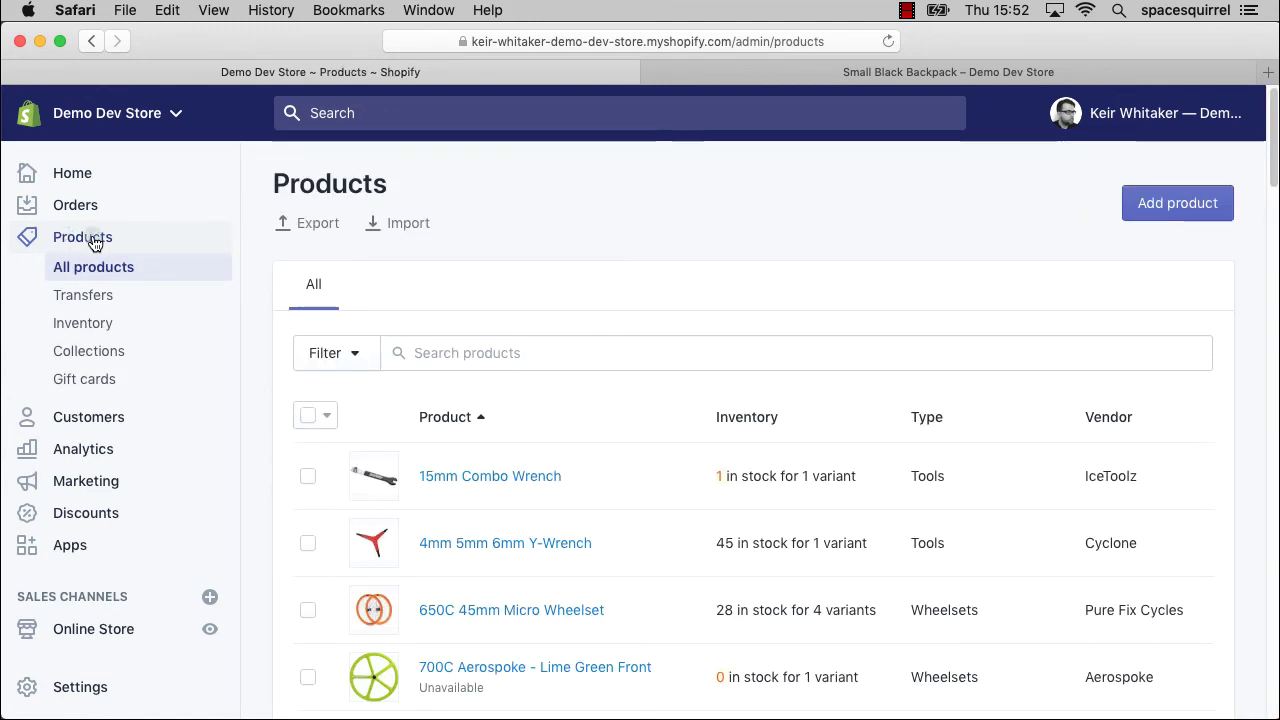
{"action": "left_click", "coordinate": [420, 351]}
{"action": "type", "text": "bac"}
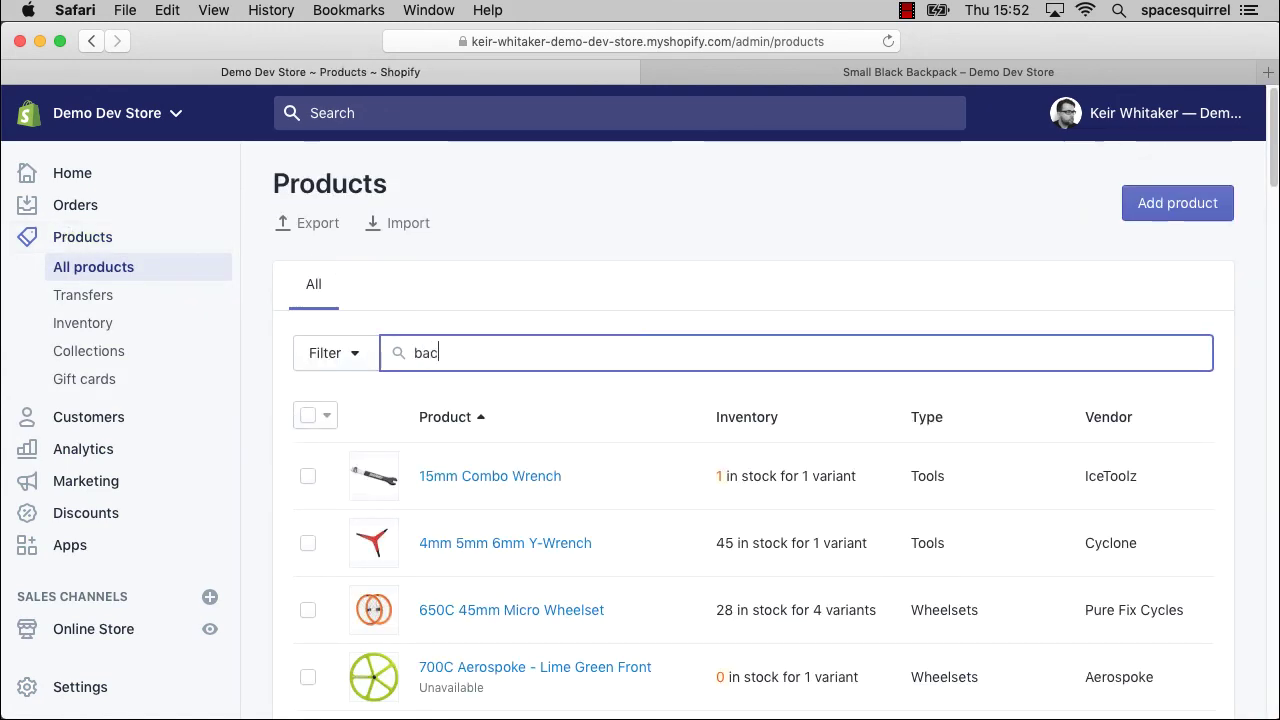
{"action": "type", "text": "kpack"}
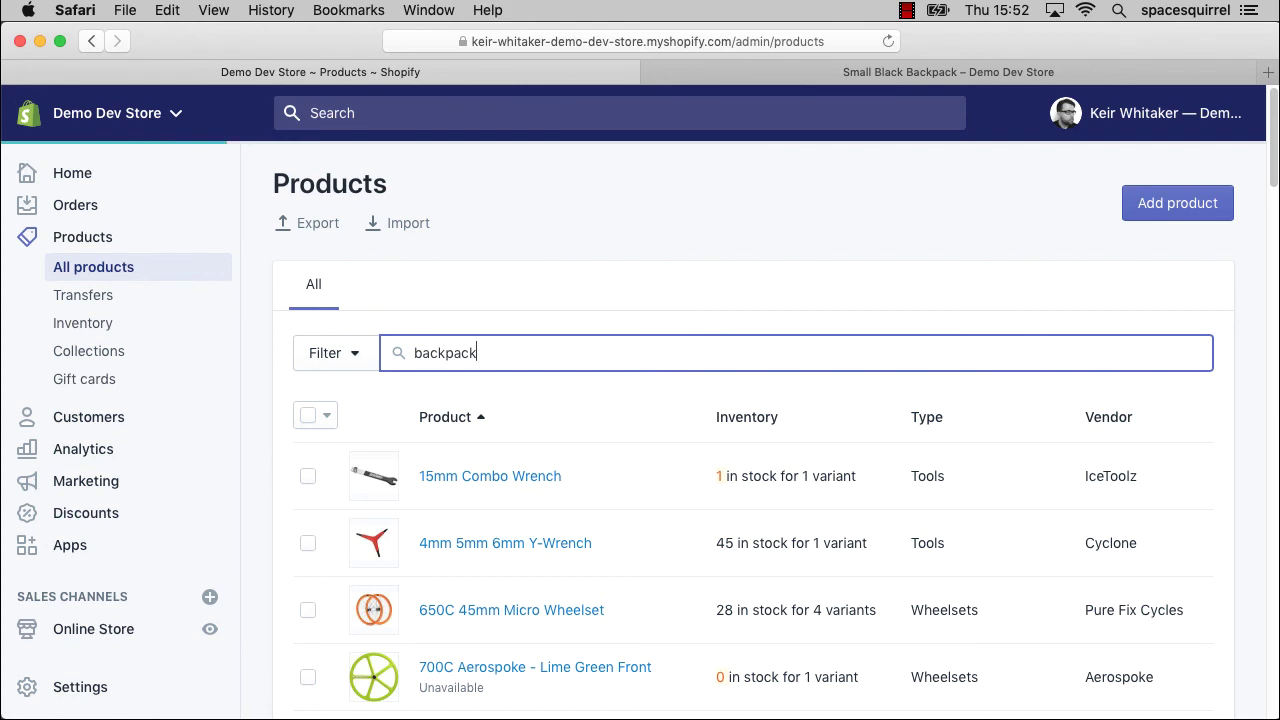
{"action": "scroll", "coordinate": [543, 474], "scroll_direction": "down", "scroll_amount": 2}
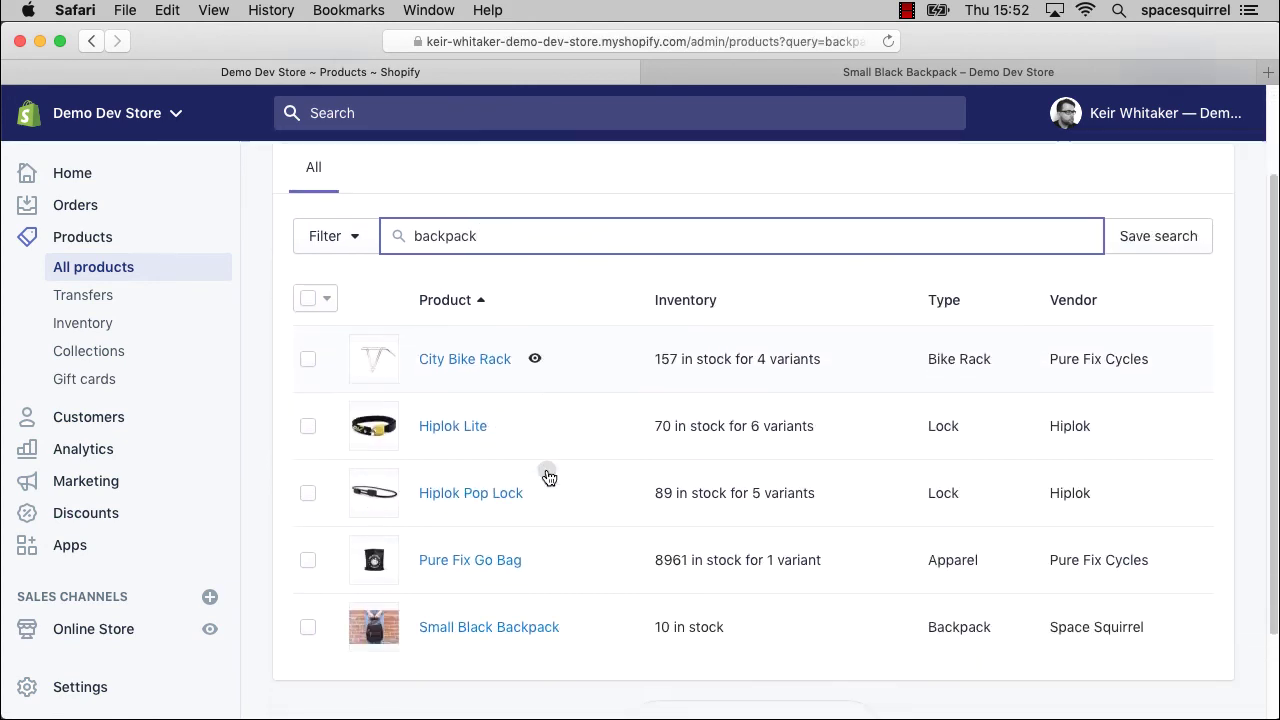
{"action": "left_click", "coordinate": [512, 624]}
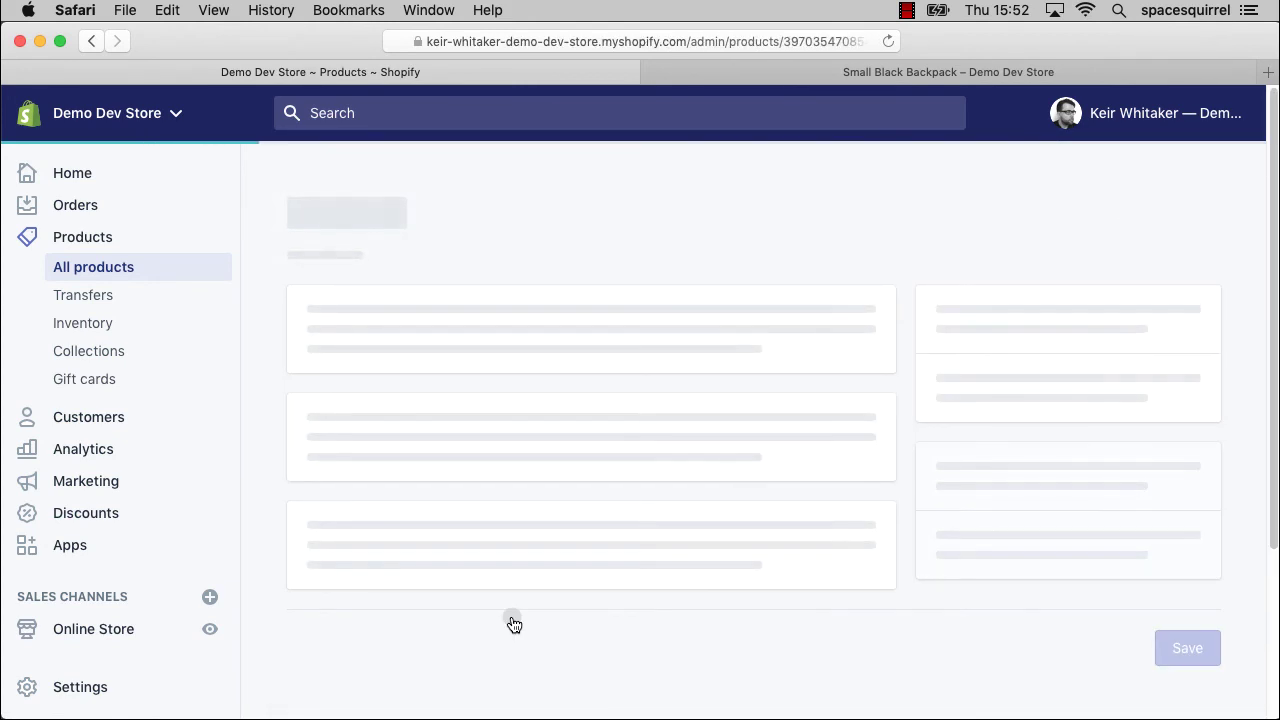
Review the ALT text of the Small Black Backpack's product image and close its editor
{"action": "scroll", "coordinate": [523, 553], "scroll_direction": "down", "scroll_amount": 5}
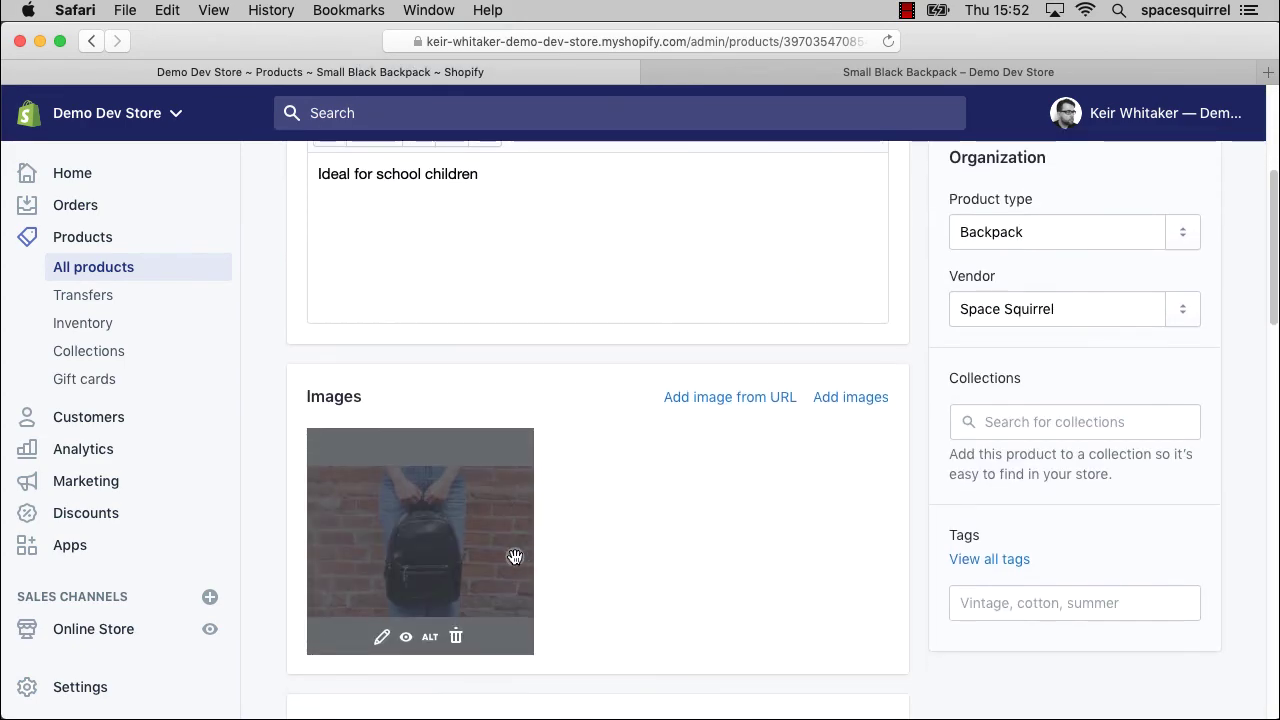
{"action": "left_click", "coordinate": [430, 638]}
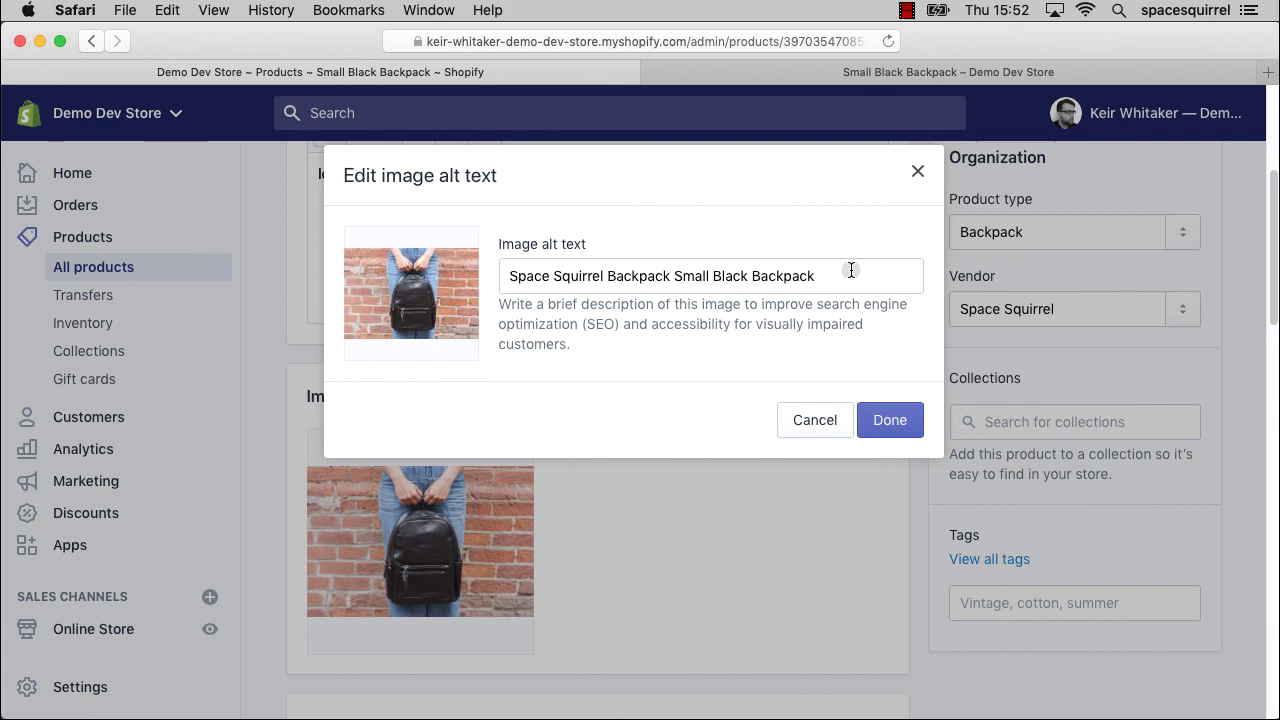
{"action": "left_click", "coordinate": [895, 429]}
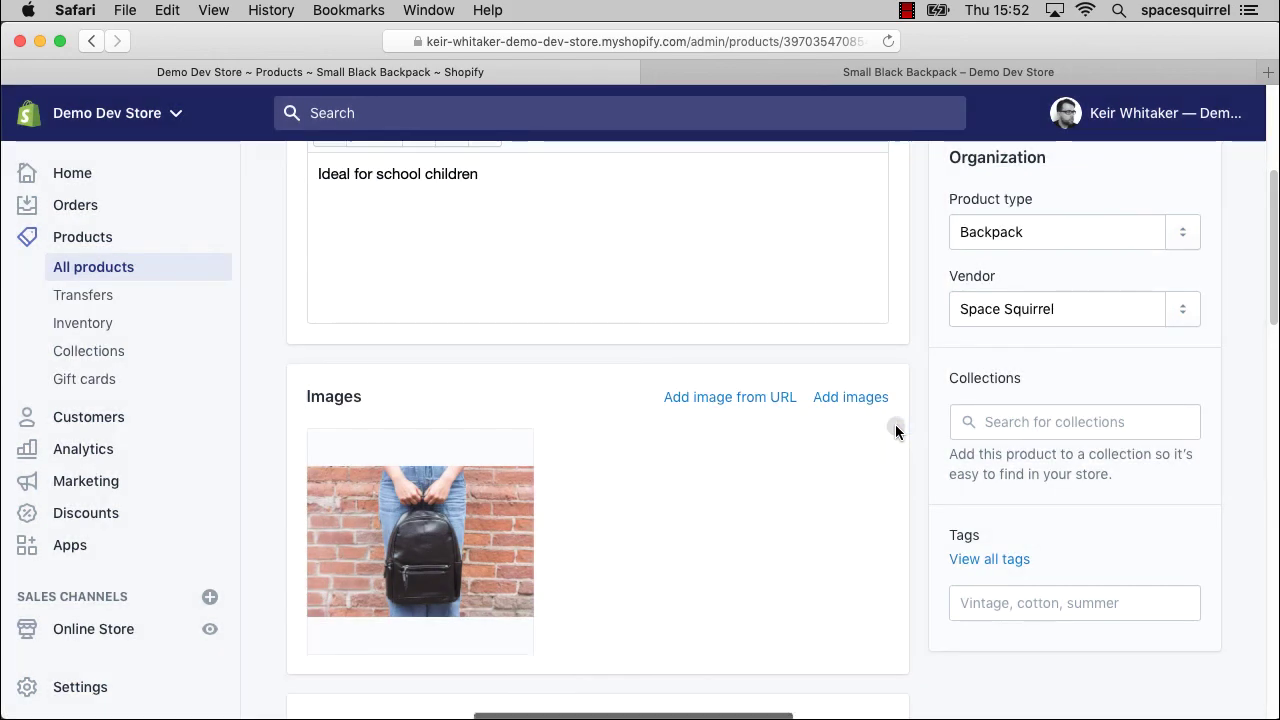
Reload the Small Black Backpack storefront page and open its product image in a new tab
{"action": "left_click", "coordinate": [861, 66]}
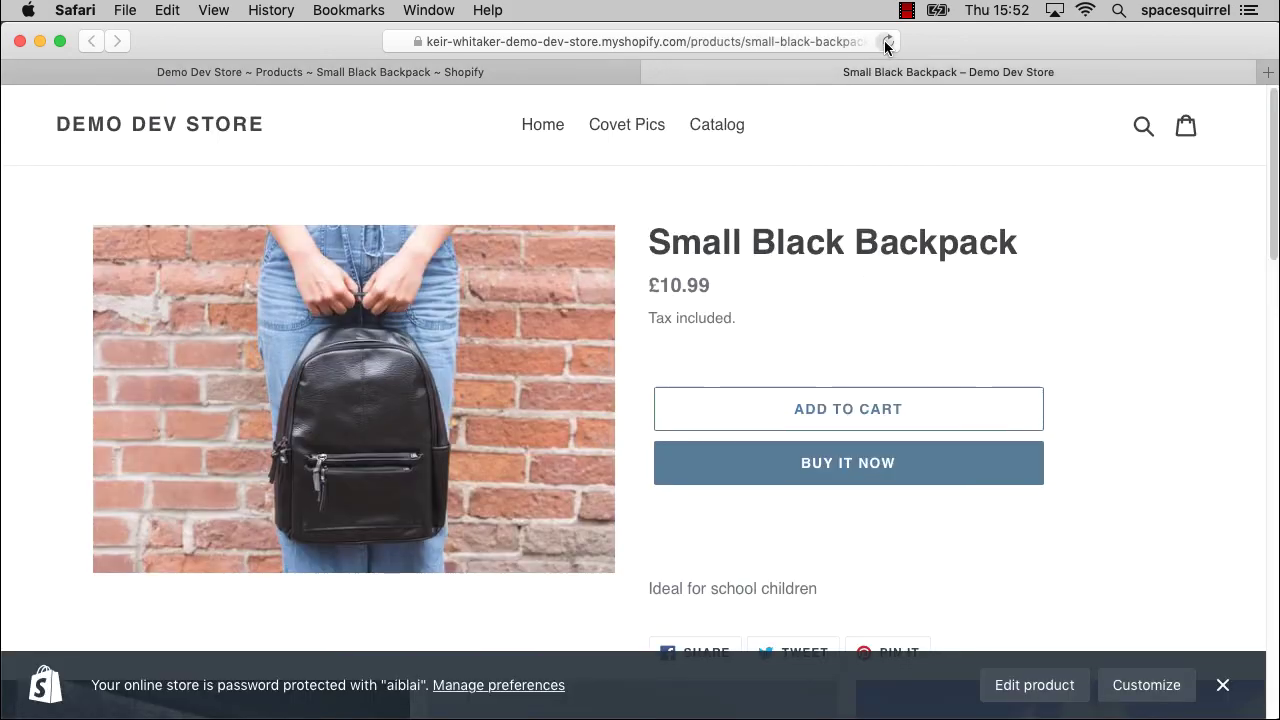
{"action": "left_click", "coordinate": [888, 42]}
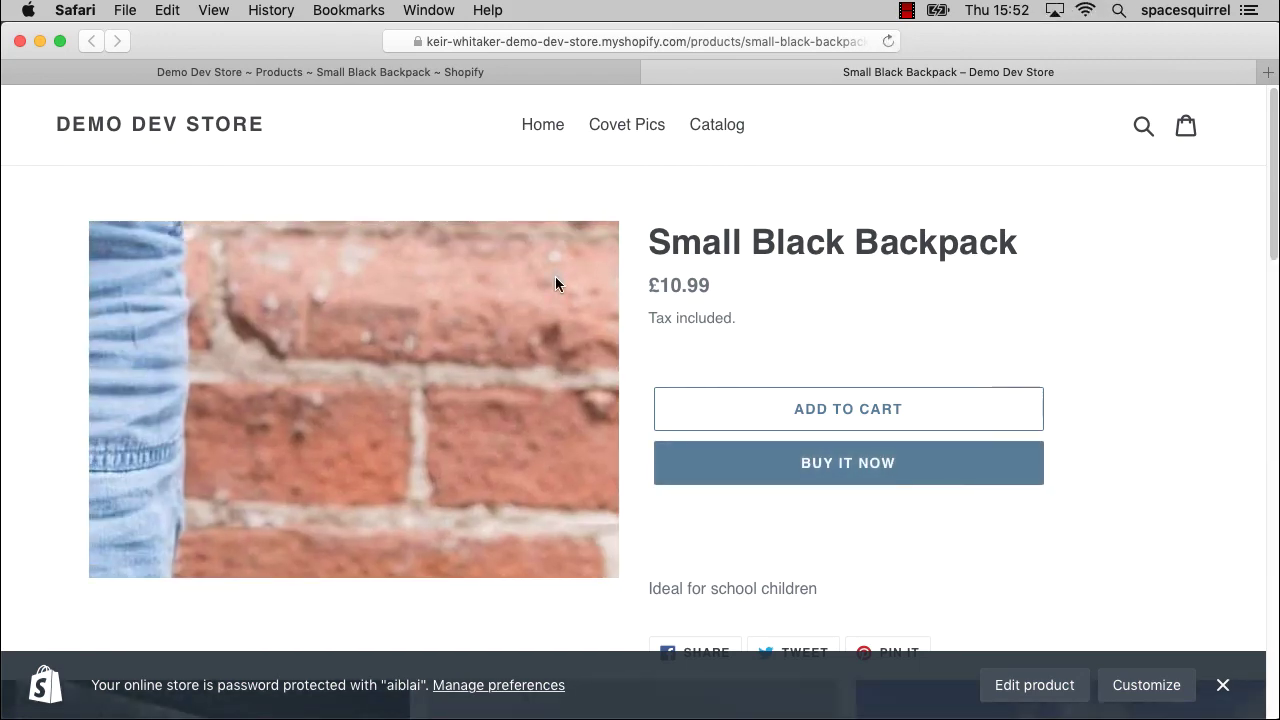
{"action": "right_click", "coordinate": [555, 277]}
{"action": "left_click", "coordinate": [654, 287]}
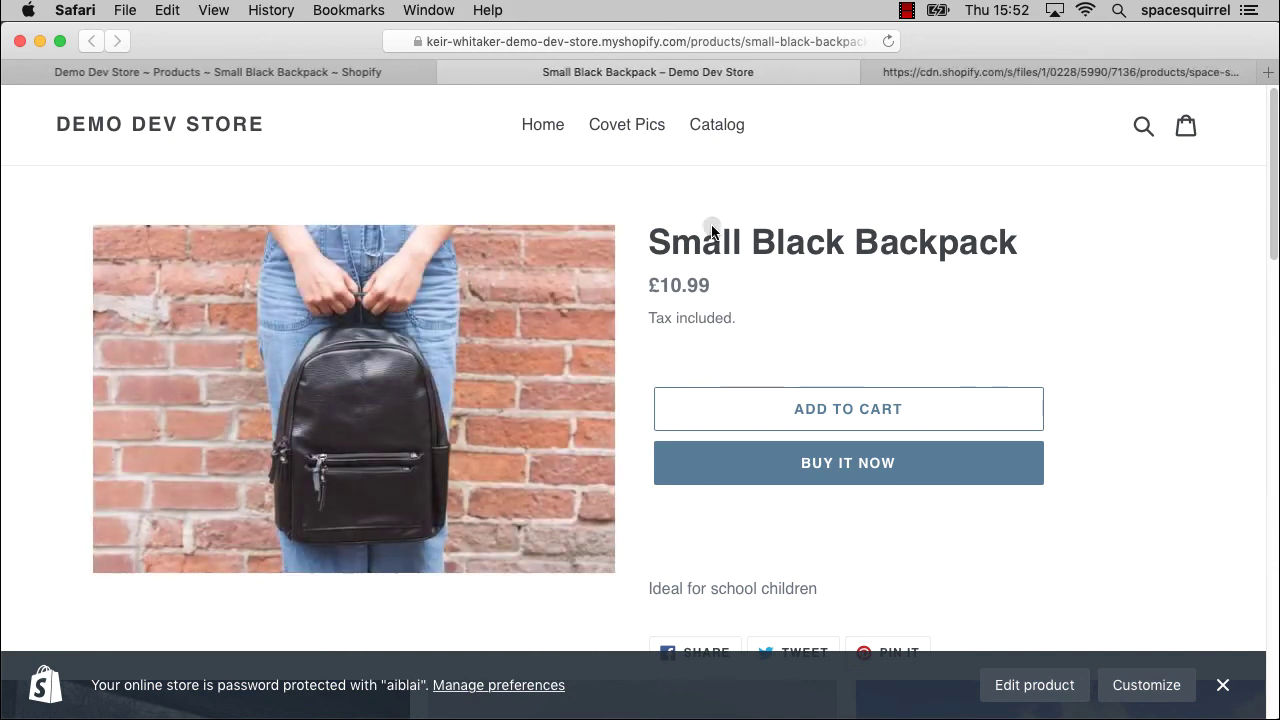
{"action": "left_click", "coordinate": [990, 67]}
Examine the file name part of the backpack image's URL from after "/products/" through to its end
{"action": "left_click", "coordinate": [760, 41]}
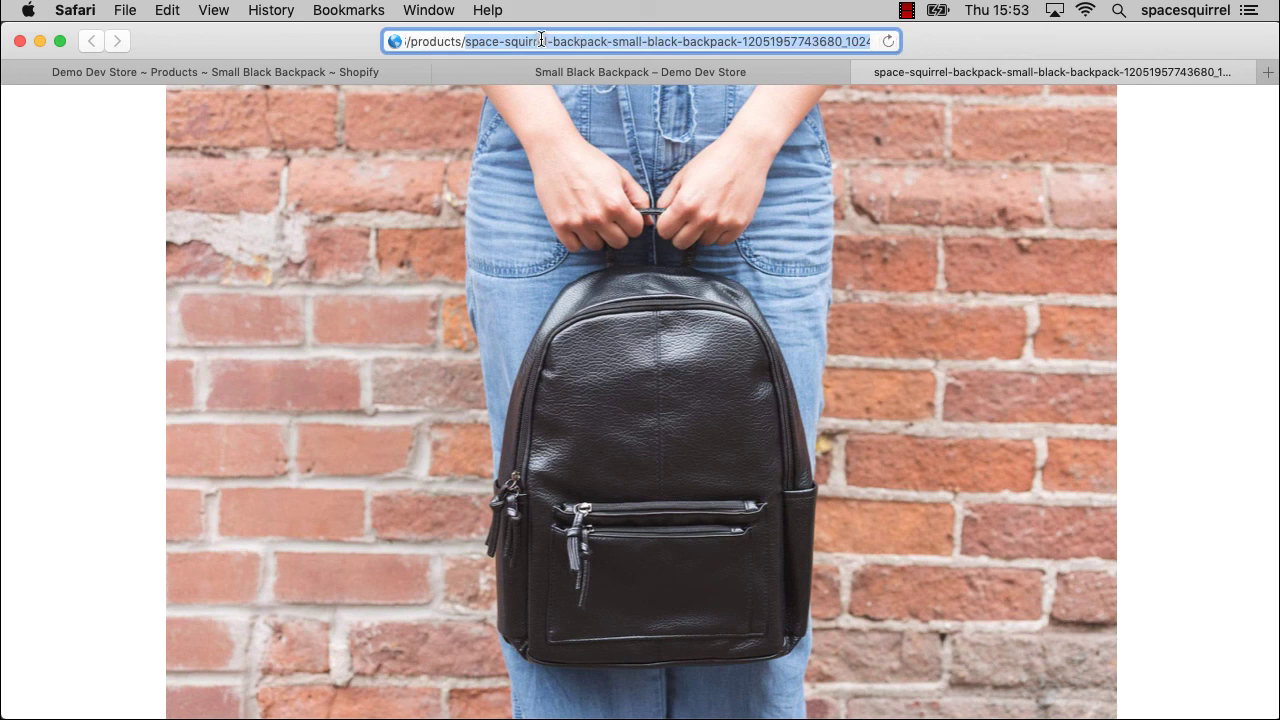
{"action": "left_click", "coordinate": [526, 42]}
{"action": "left_click_drag", "start_coordinate": [466, 43], "coordinate": [892, 41]}
{"action": "left_click", "coordinate": [502, 42]}
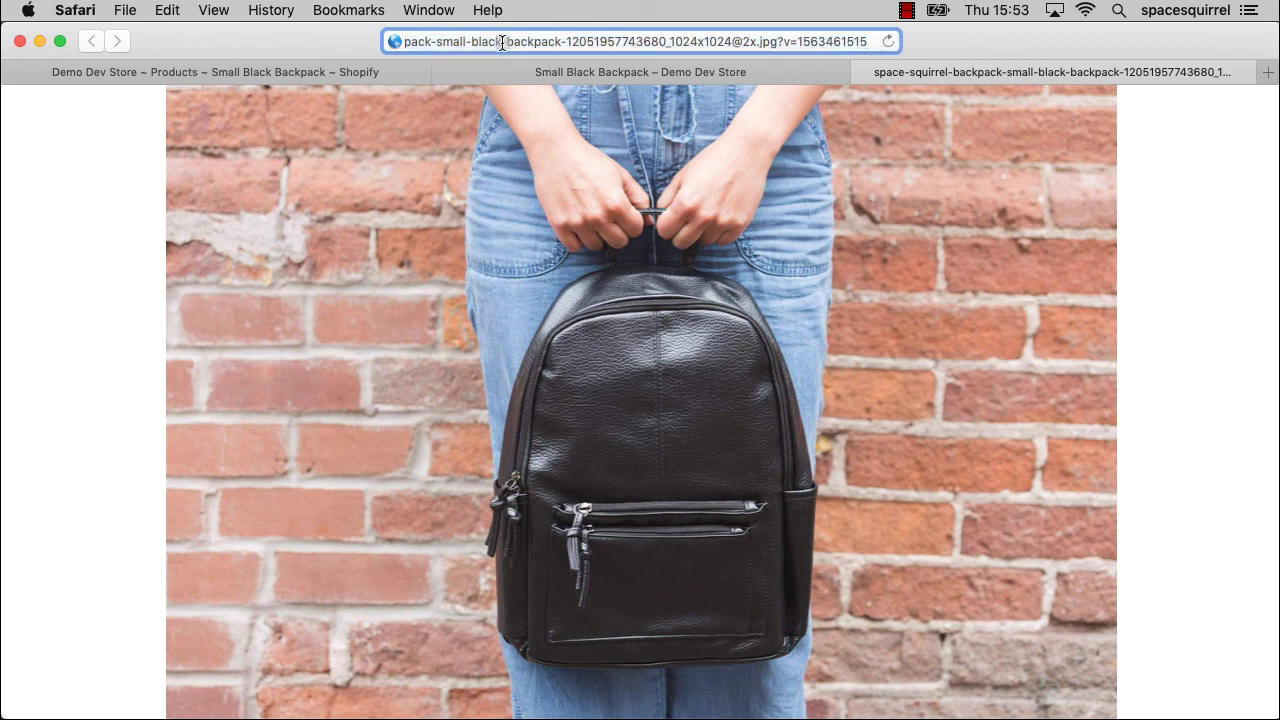